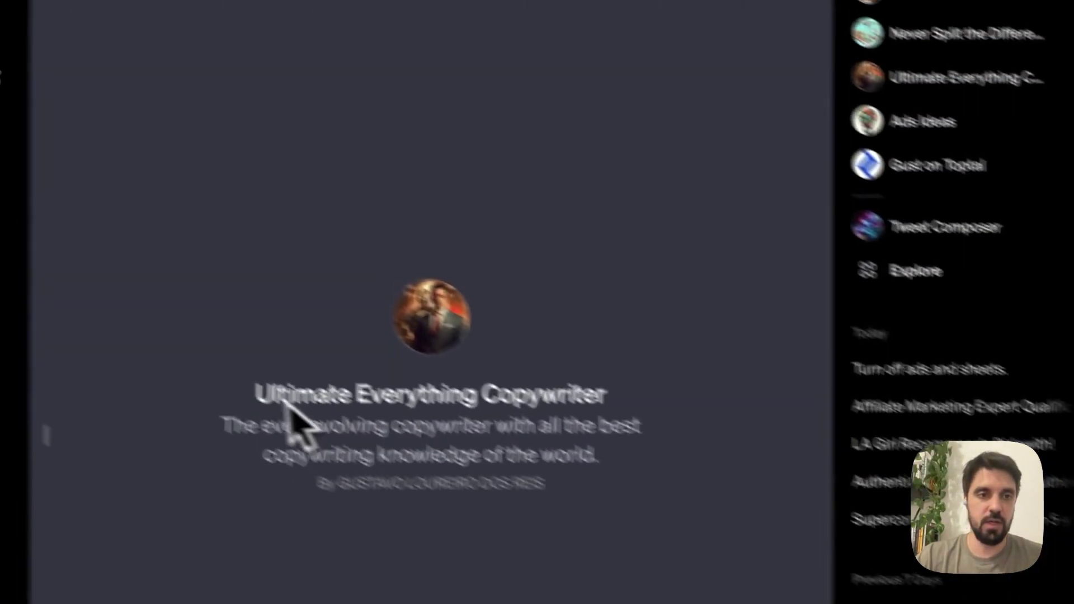
drag(333, 436, 638, 518)
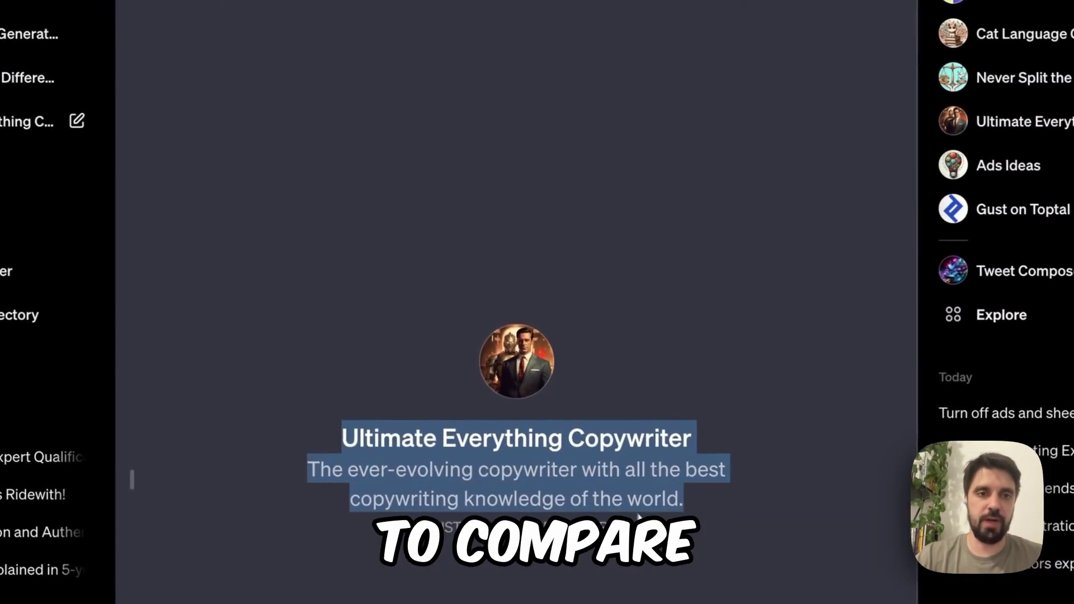
click(689, 522)
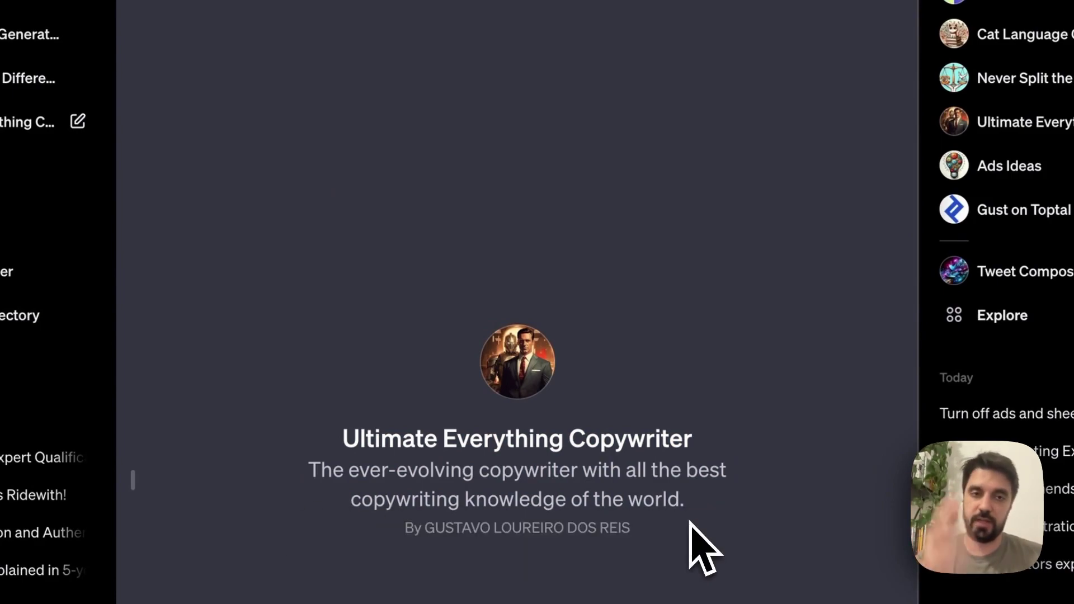
drag(693, 523, 372, 434)
click(372, 435)
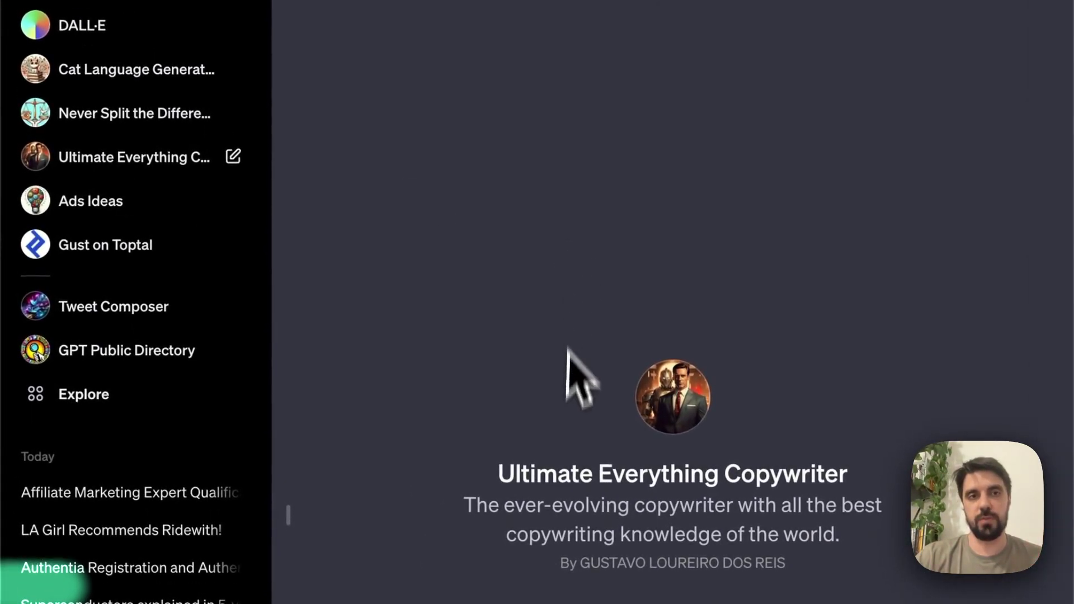
drag(351, 254, 716, 343)
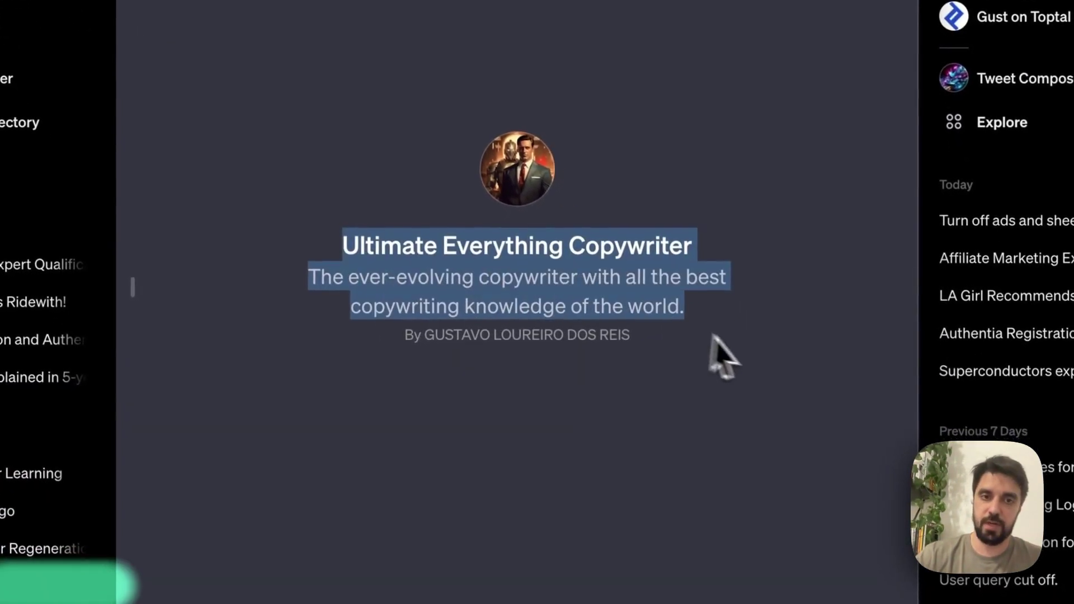
click(725, 338)
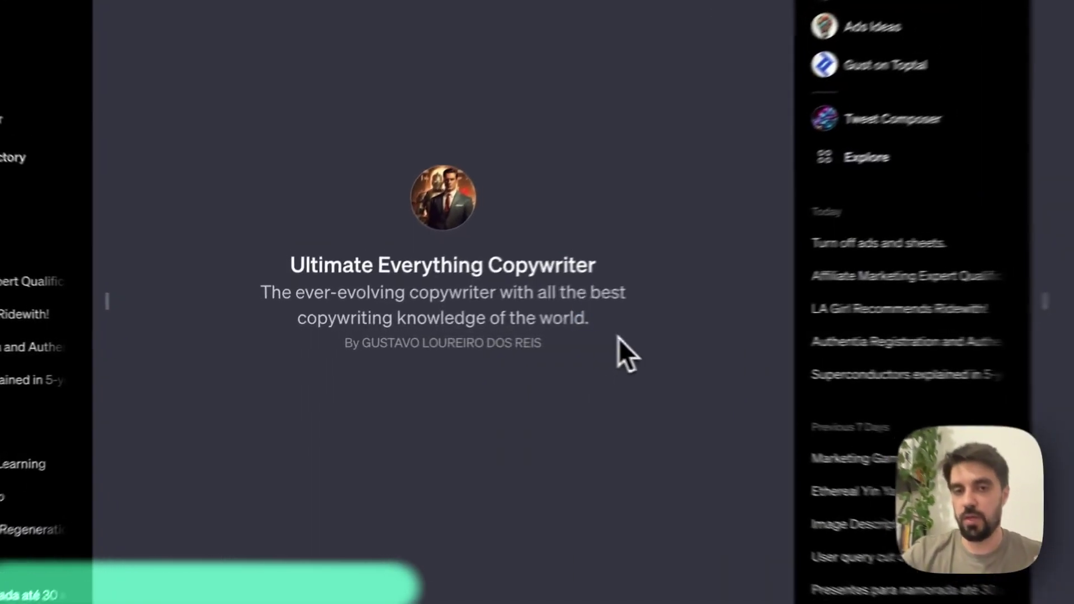
drag(439, 332, 339, 306)
click(337, 306)
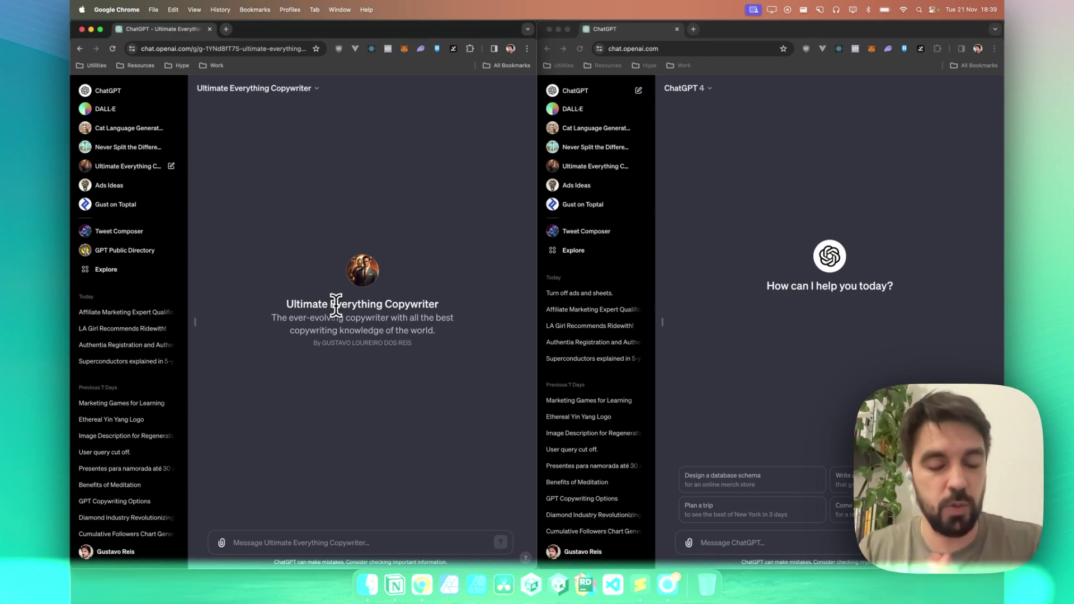
Switch to the Sublime Text document containing the four numbered test prompts and enlarge its text
key(super+Tab)
key(super+Tab)
key(super+Tab)
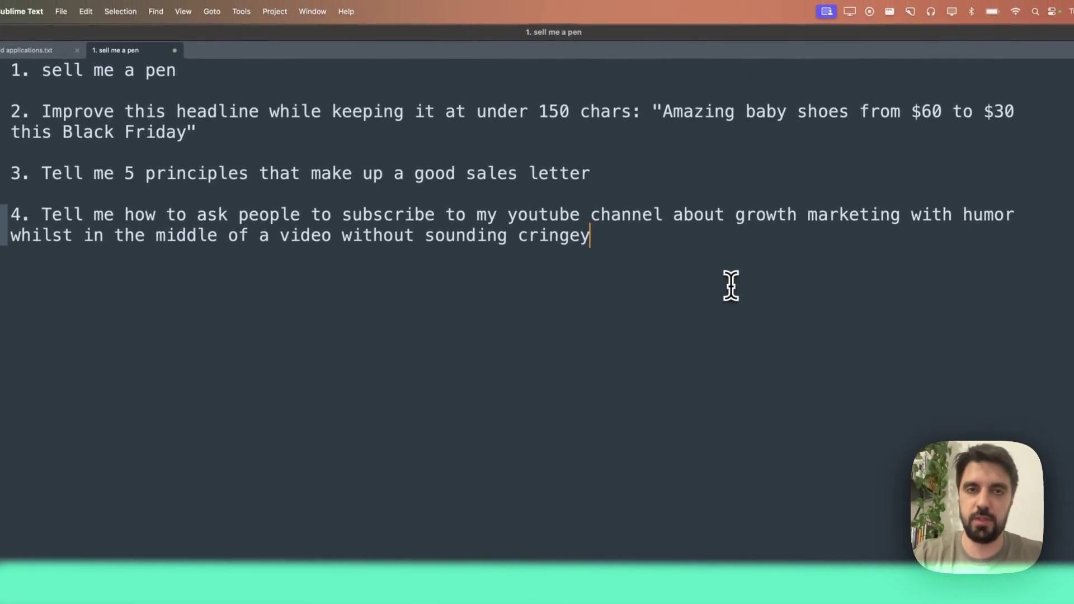
key(super+equal)
key(super+equal)
key(super+equal)
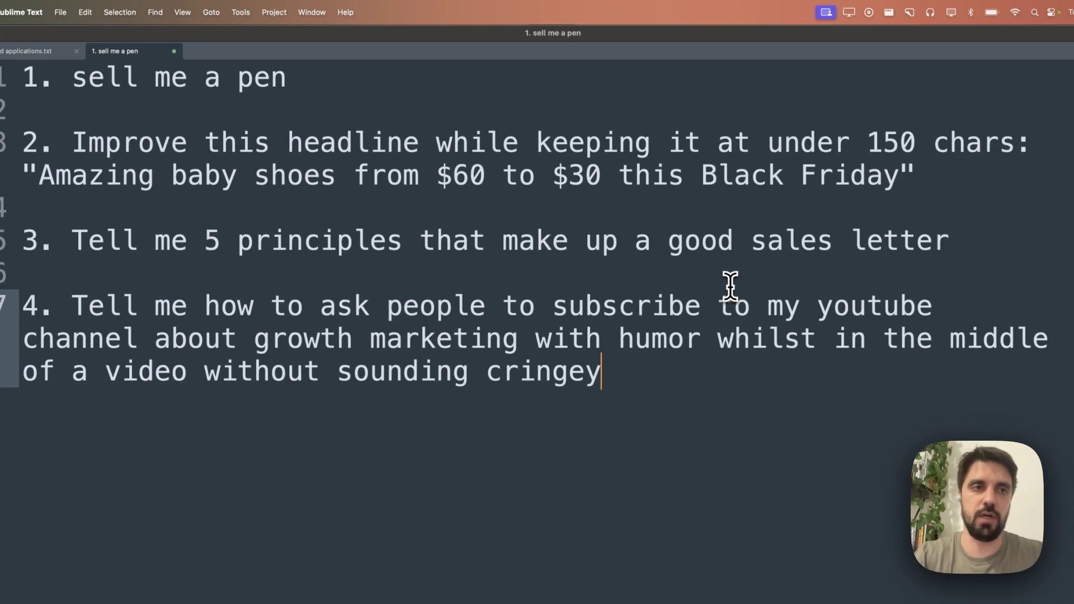
Review the four test prompts covering the pen, the baby shoes headline, sales letter principles and the YouTube subscription request
click(371, 87)
key(super+shift+Left)
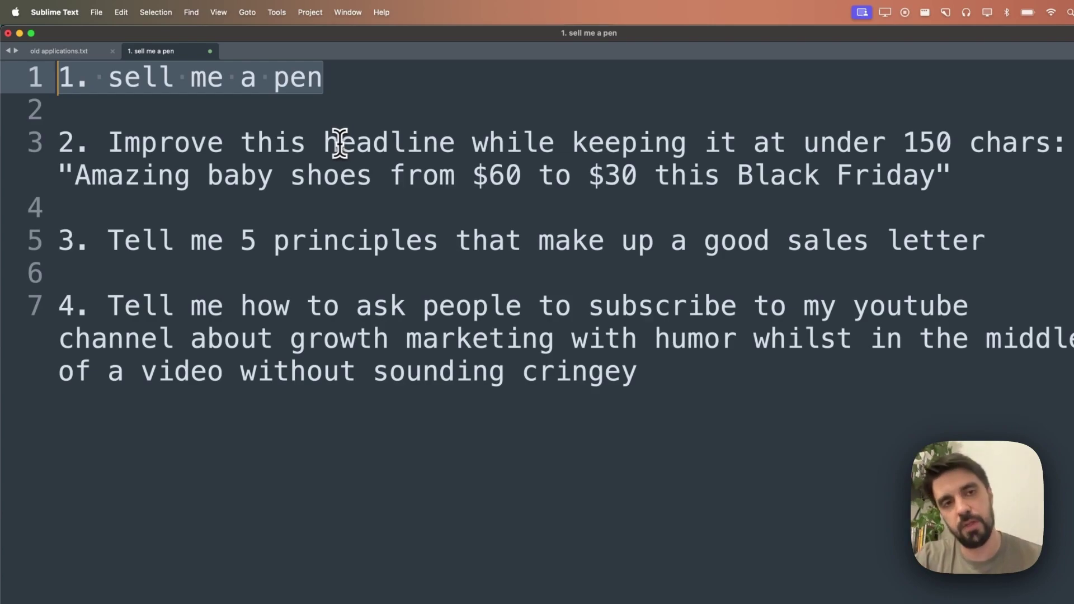
click(521, 175)
drag(1024, 176, 110, 146)
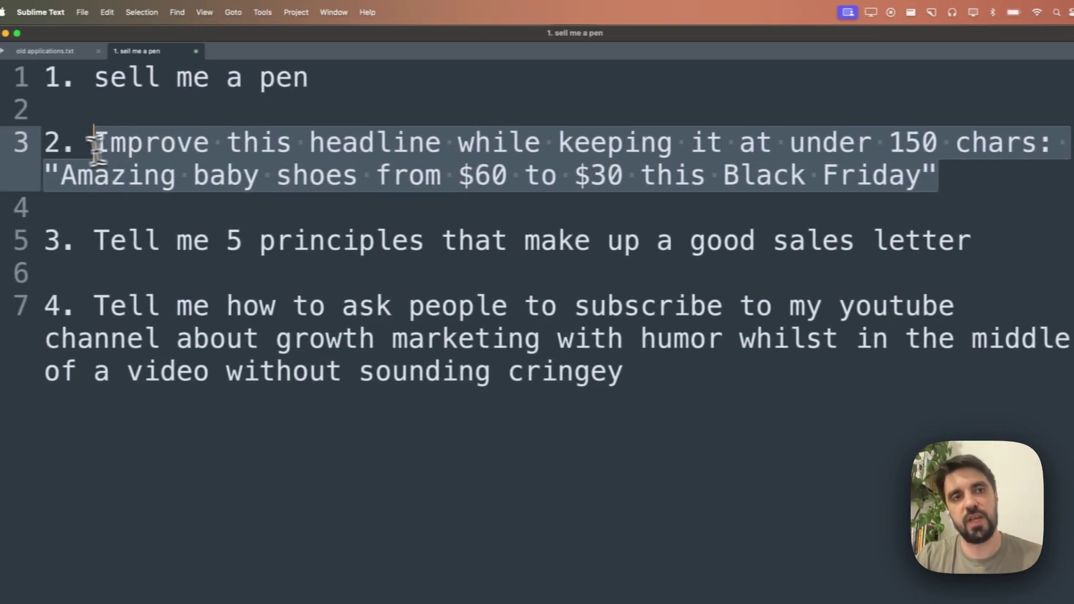
click(63, 147)
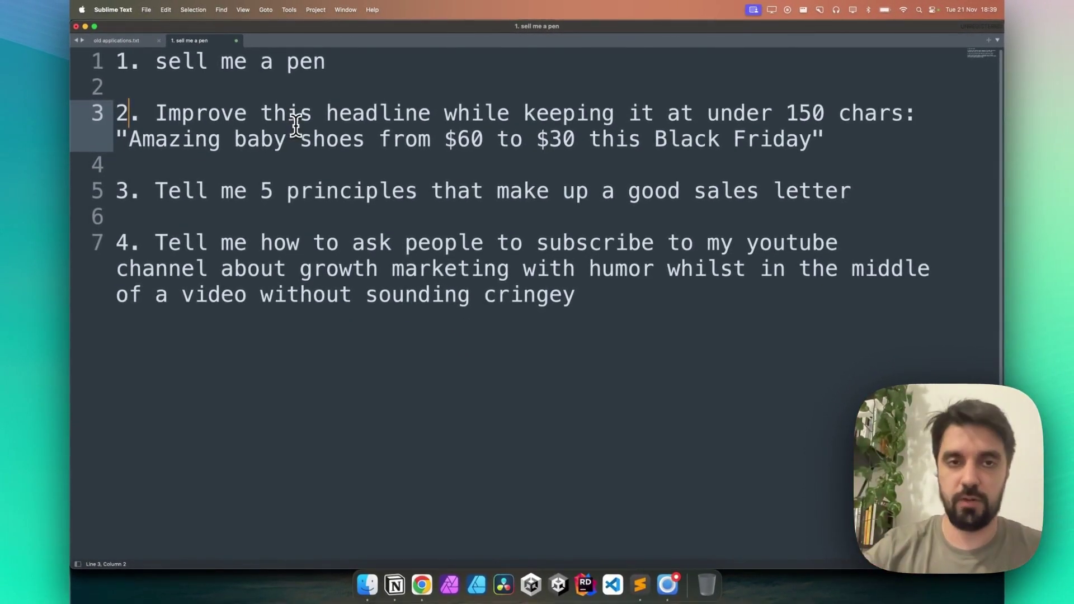
drag(155, 191, 861, 192)
click(864, 191)
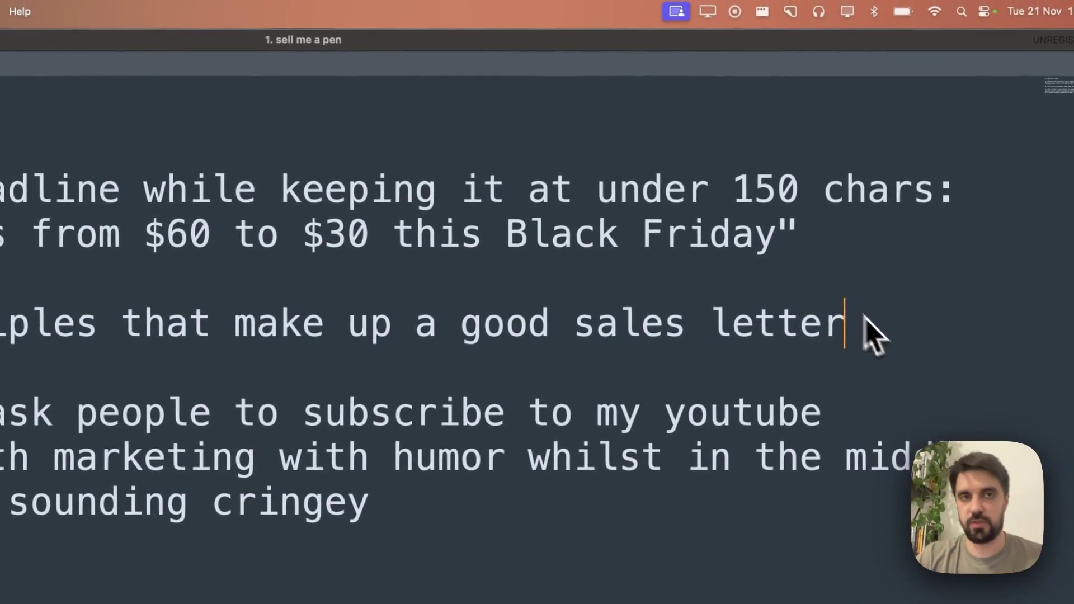
drag(261, 107, 63, 118)
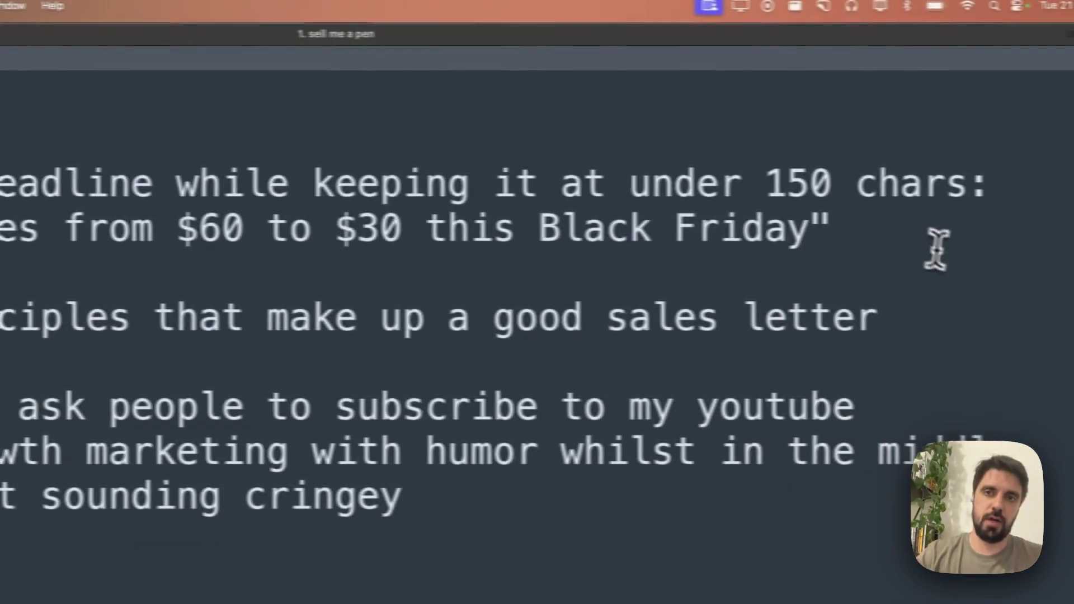
drag(938, 246, 157, 235)
mouse_move(83, 230)
mouse_down()
mouse_move(11, 221)
mouse_move(84, 213)
mouse_up()
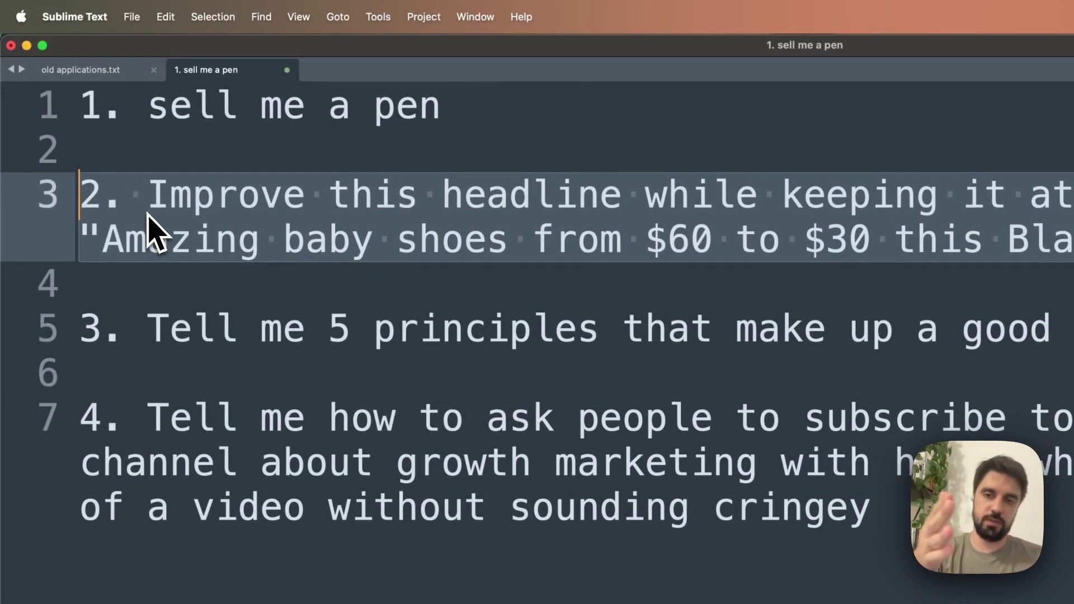
drag(861, 259, 99, 188)
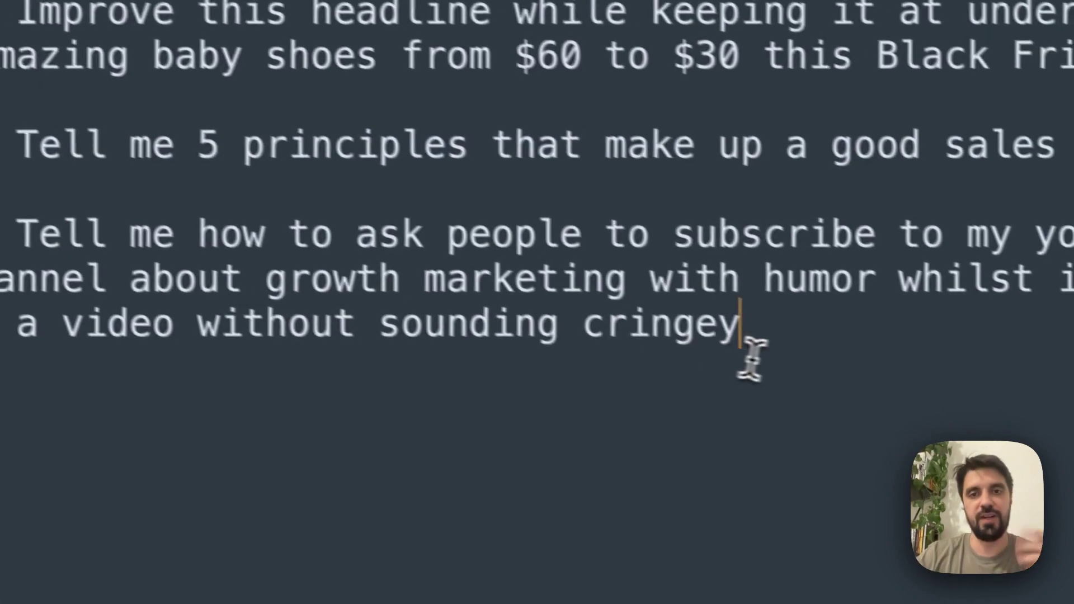
drag(870, 383, 156, 312)
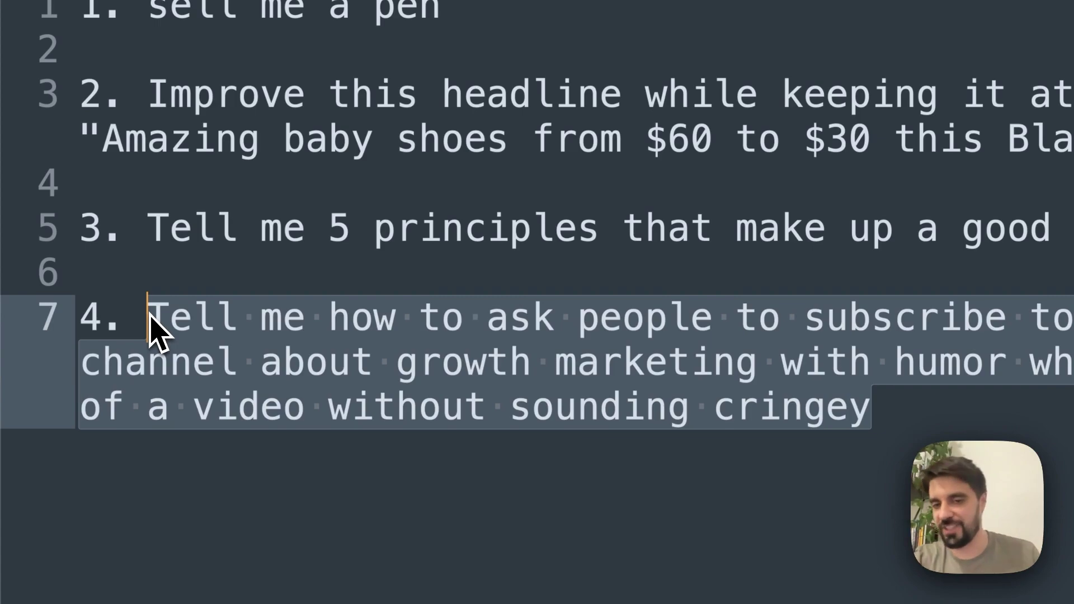
click(607, 492)
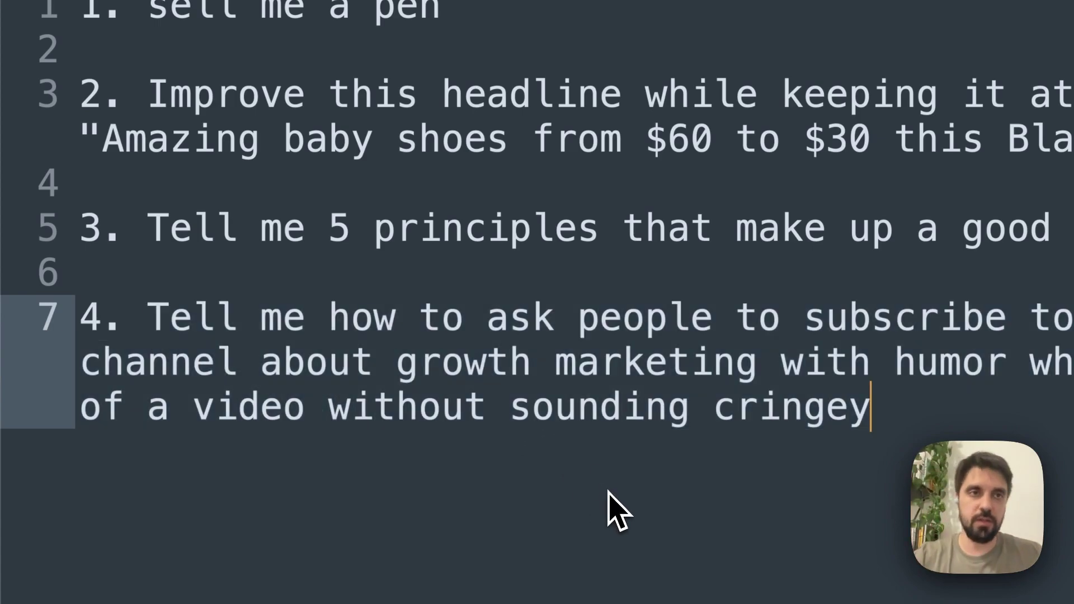
Copy the prompt "sell me a pen" into the Chrome message fields of both Ultimate Everything Copywriter and ChatGPT 4
click(503, 6)
drag(504, 6, 157, 8)
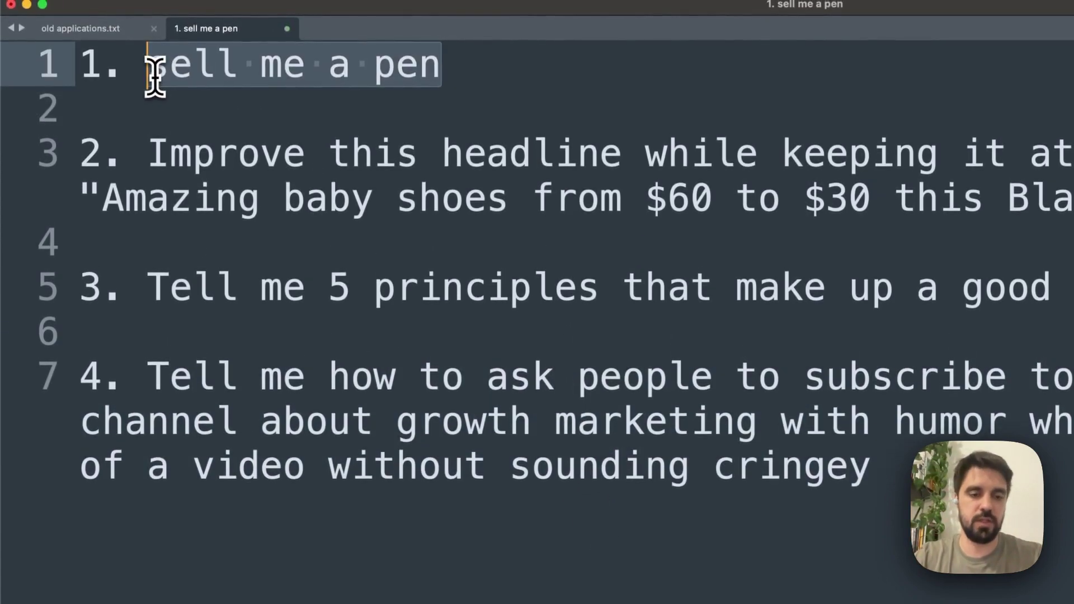
key(super+c)
key(super+Tab)
key(super+Tab)
key(super+v)
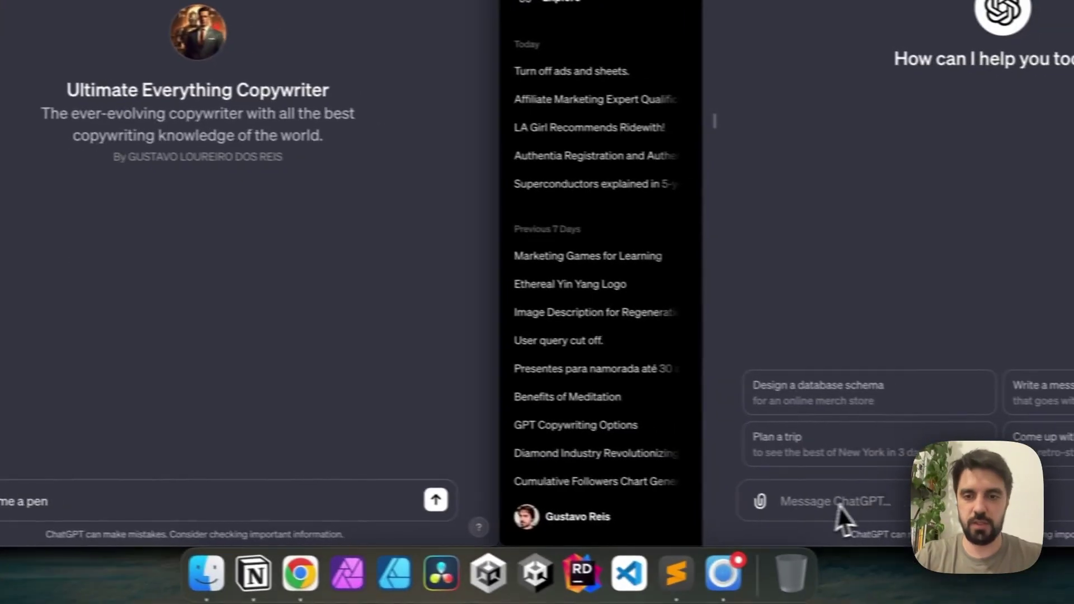
click(836, 503)
key(super+v)
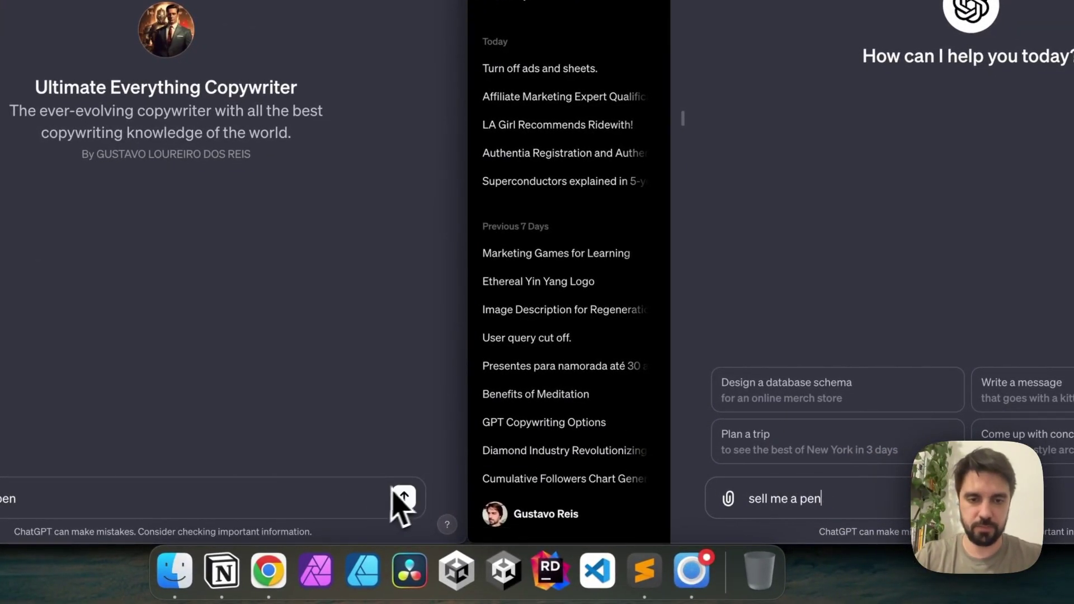
Send the "sell me a pen" prompt in both the Ultimate Everything Copywriter and the ChatGPT 4 chats
click(197, 500)
key(Return)
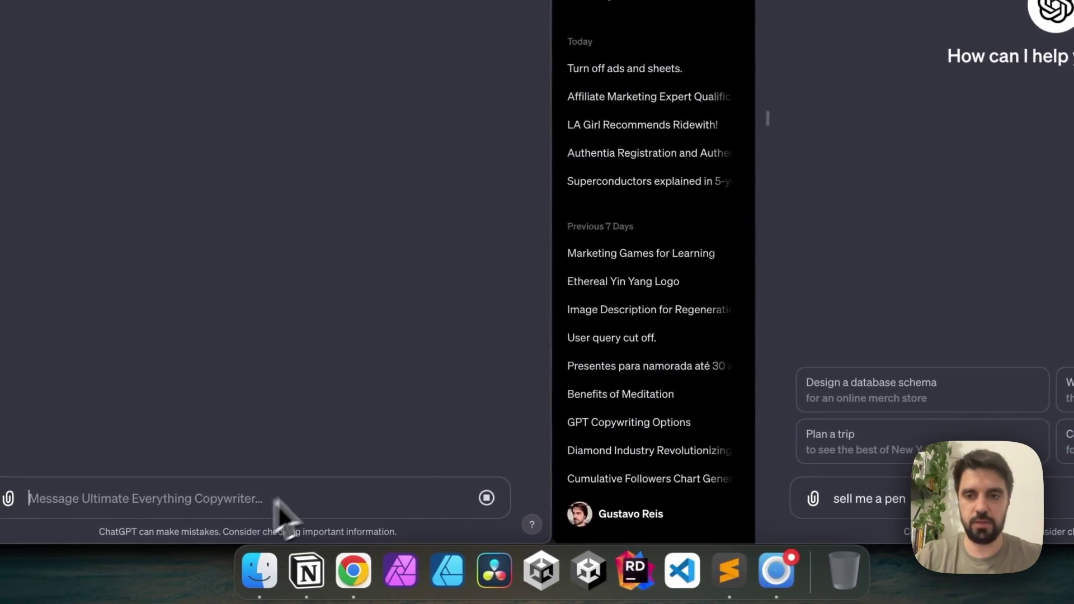
key(Return)
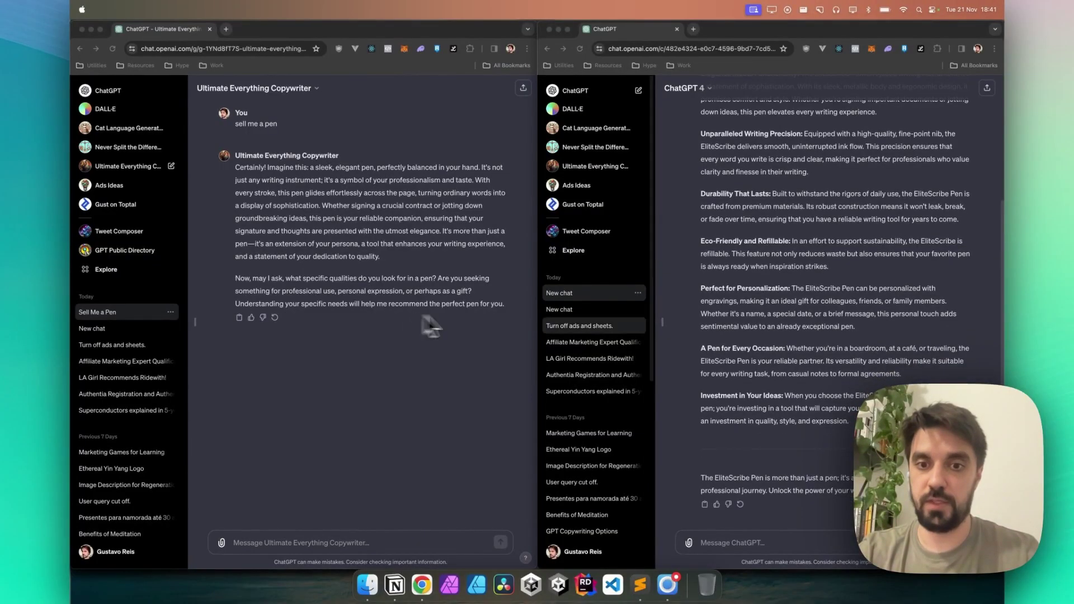
Skim ChatGPT 4's full pen pitch, from its opening line through the "Investment in Your Ideas" section
scroll(889, 383, up, 5)
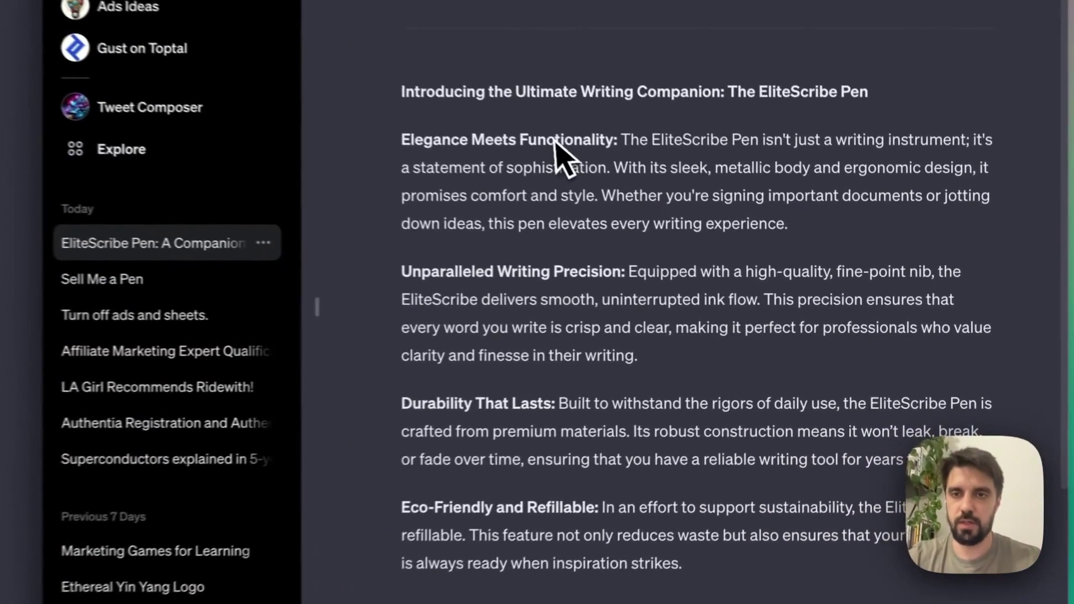
drag(703, 224, 723, 232)
click(701, 121)
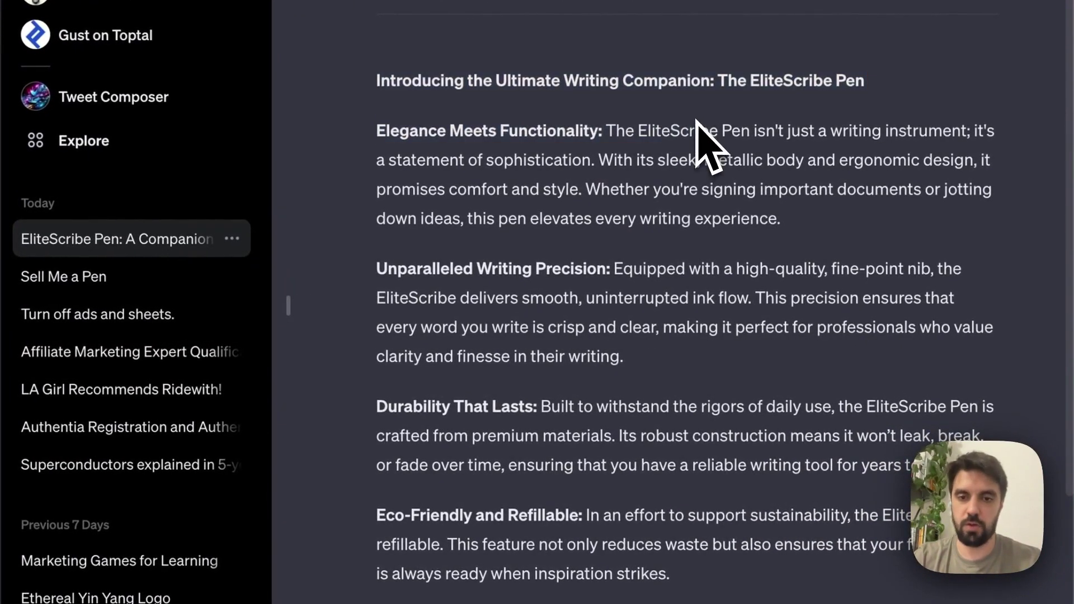
scroll(744, 252, down, 5)
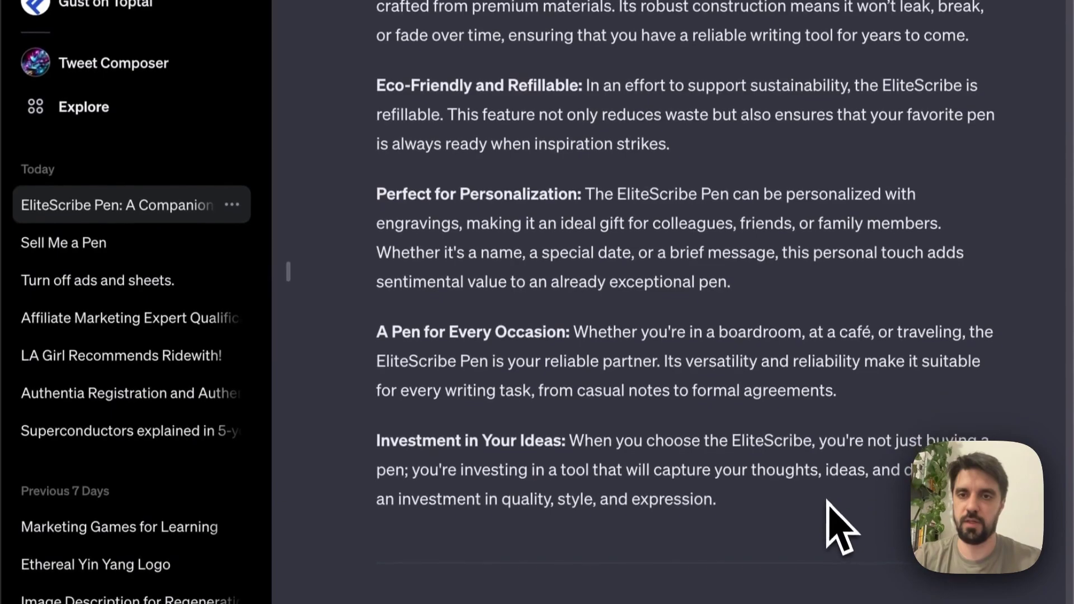
drag(826, 499, 458, 113)
click(450, 113)
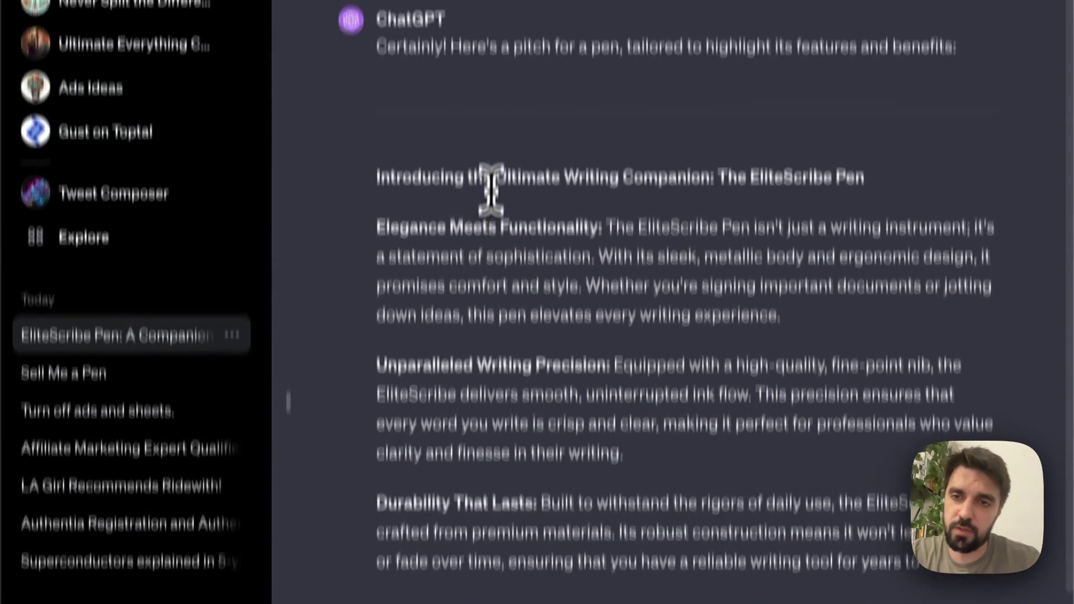
drag(495, 49, 806, 74)
click(897, 56)
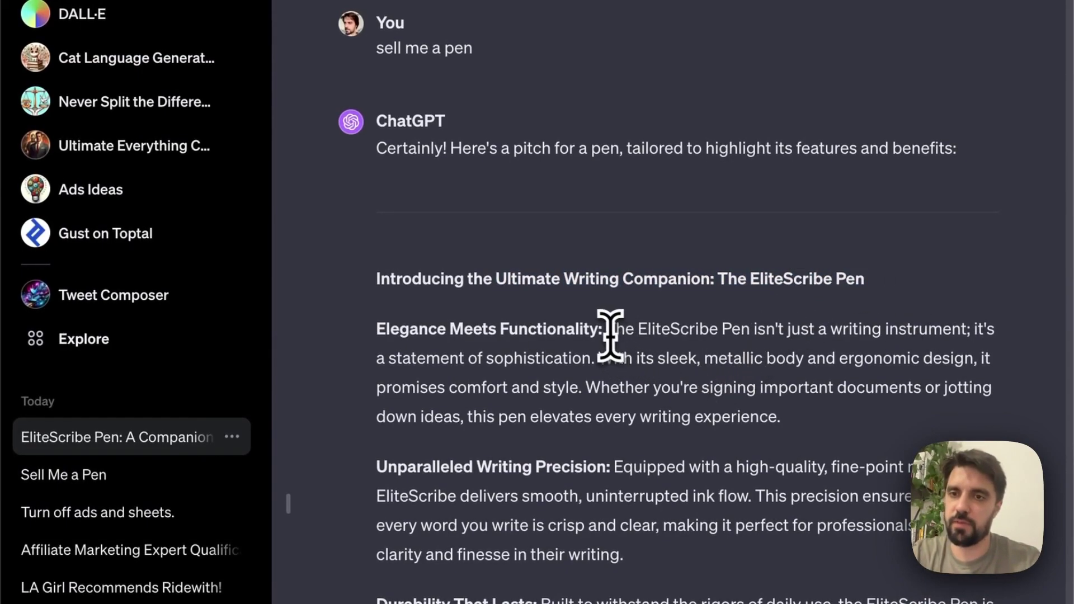
Read the ChatGPT 4 pitch section by section, from "Elegance Meets Functionality" through "Perfect for Personalization"
drag(581, 329, 393, 329)
click(394, 331)
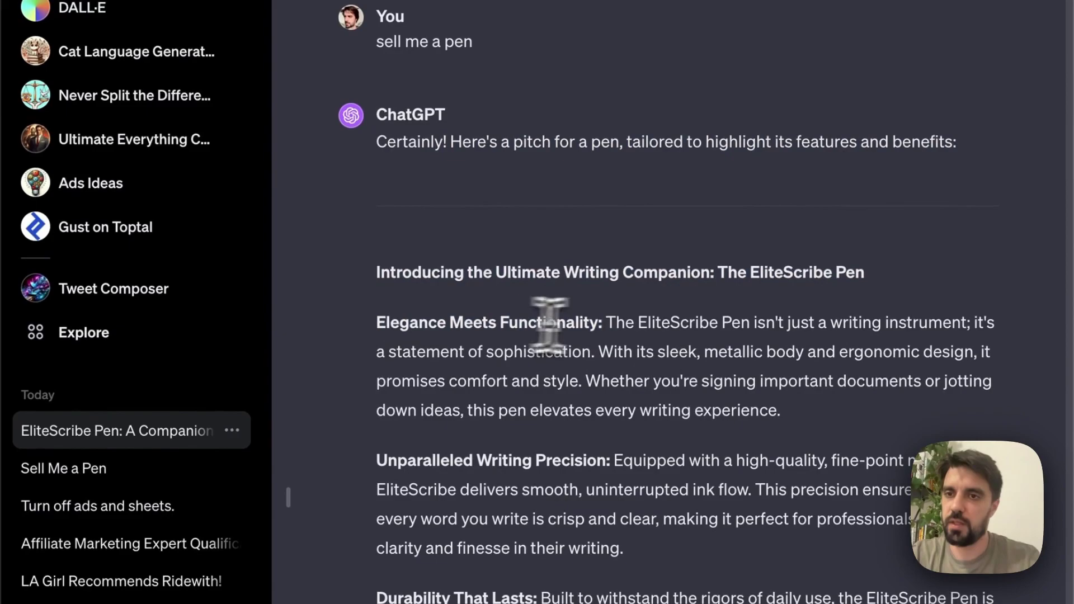
drag(879, 324, 947, 400)
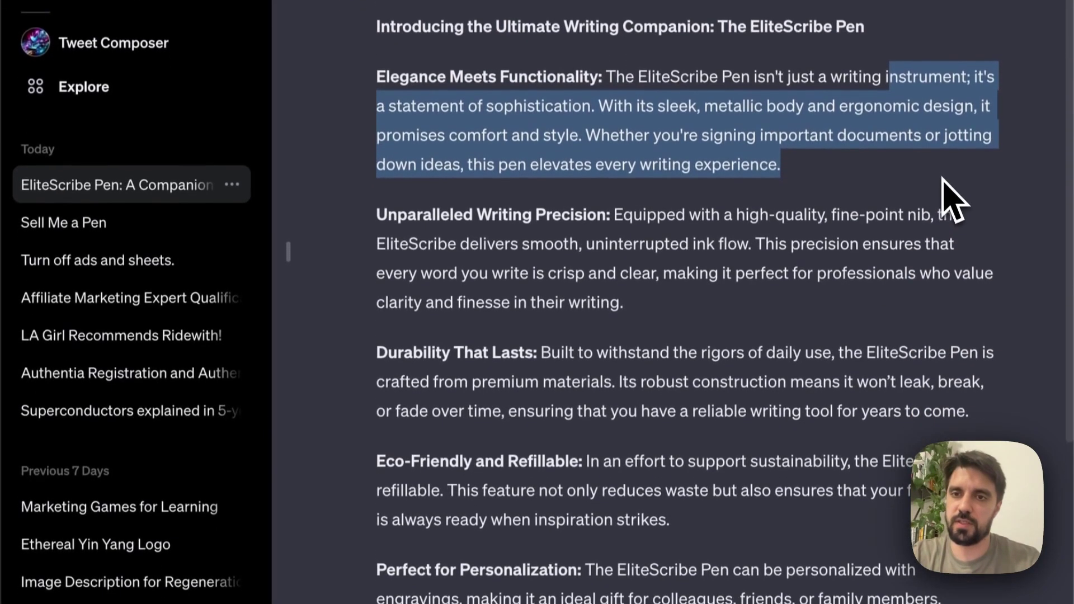
click(943, 425)
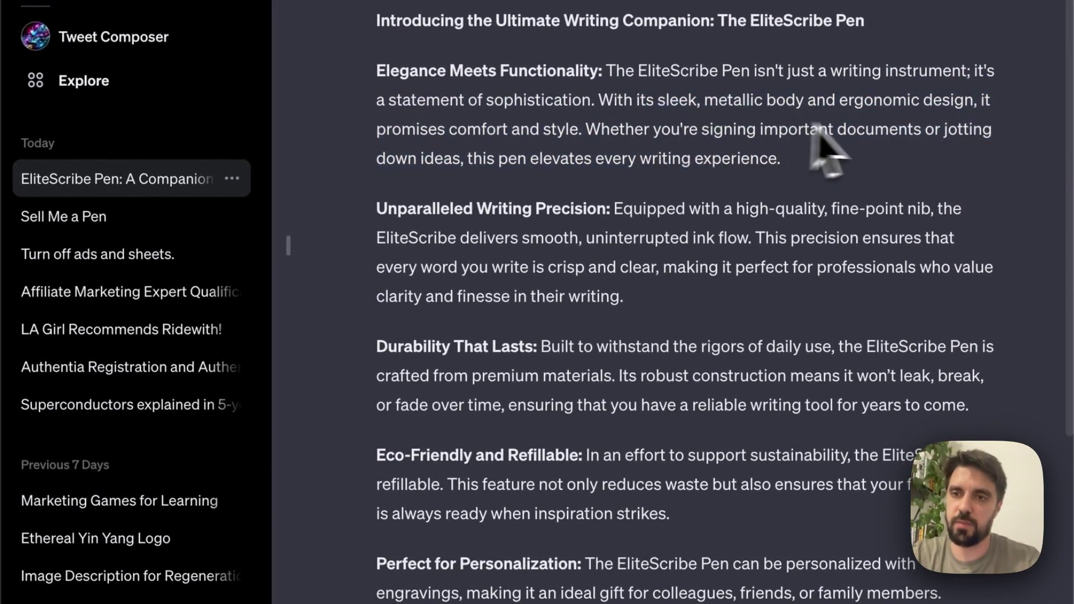
drag(805, 130, 867, 170)
click(867, 171)
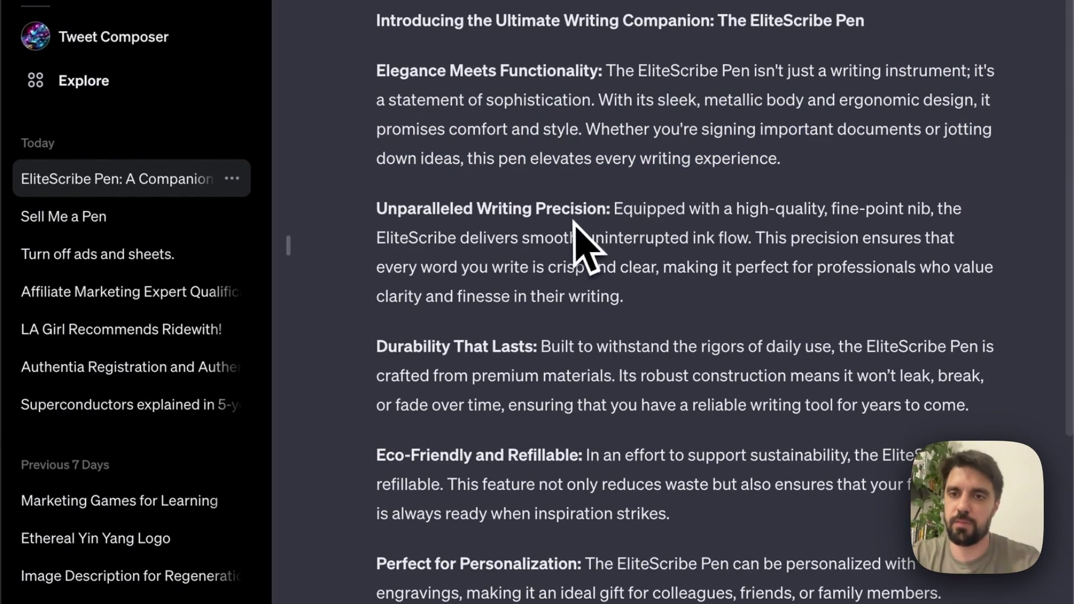
drag(621, 202, 737, 264)
click(759, 277)
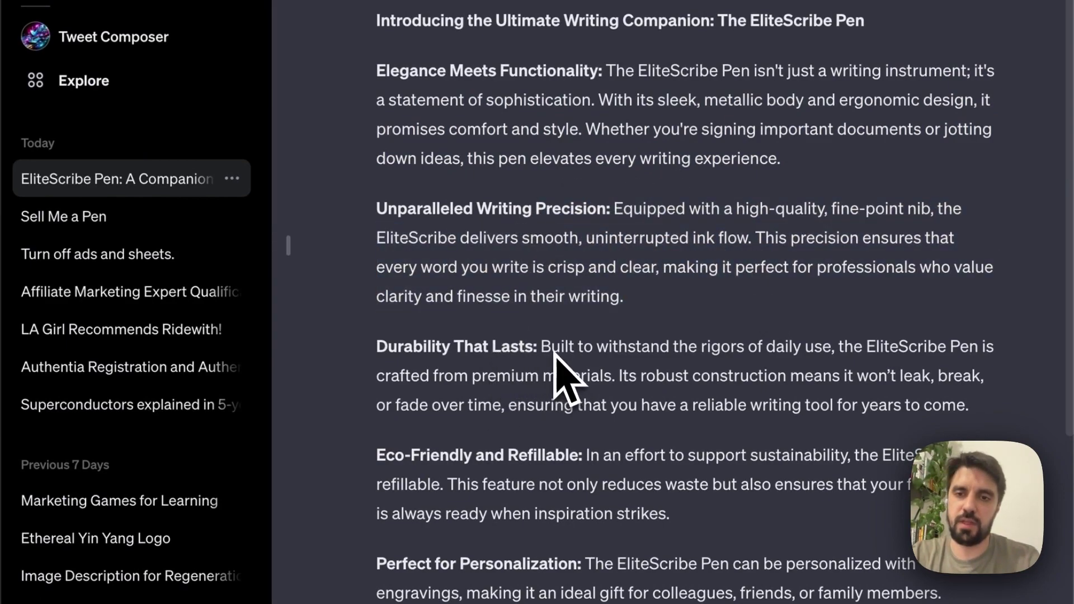
scroll(554, 352, down, 2)
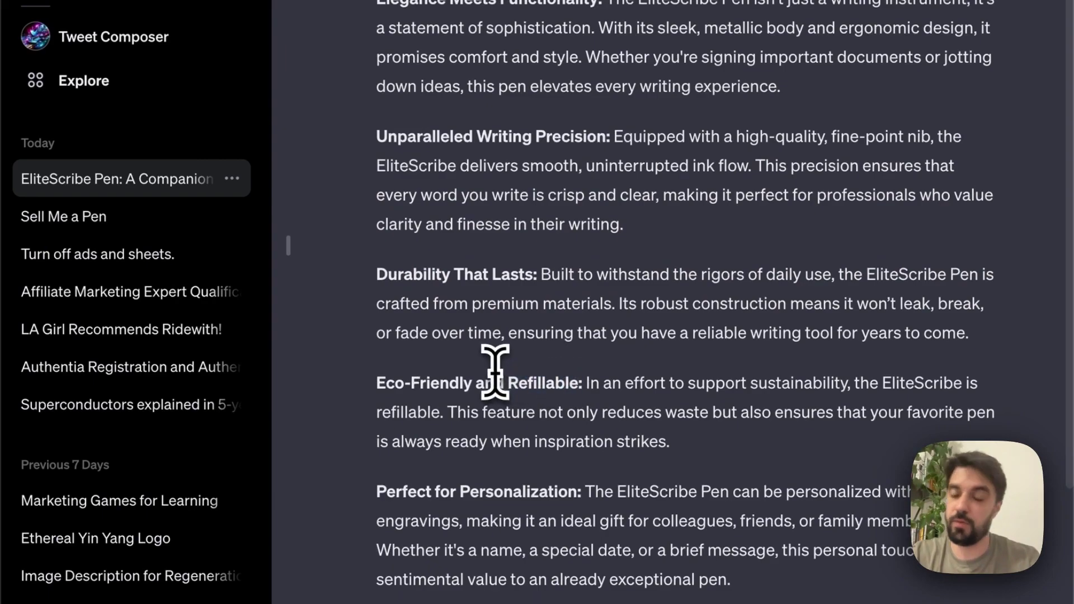
scroll(494, 372, down, 5)
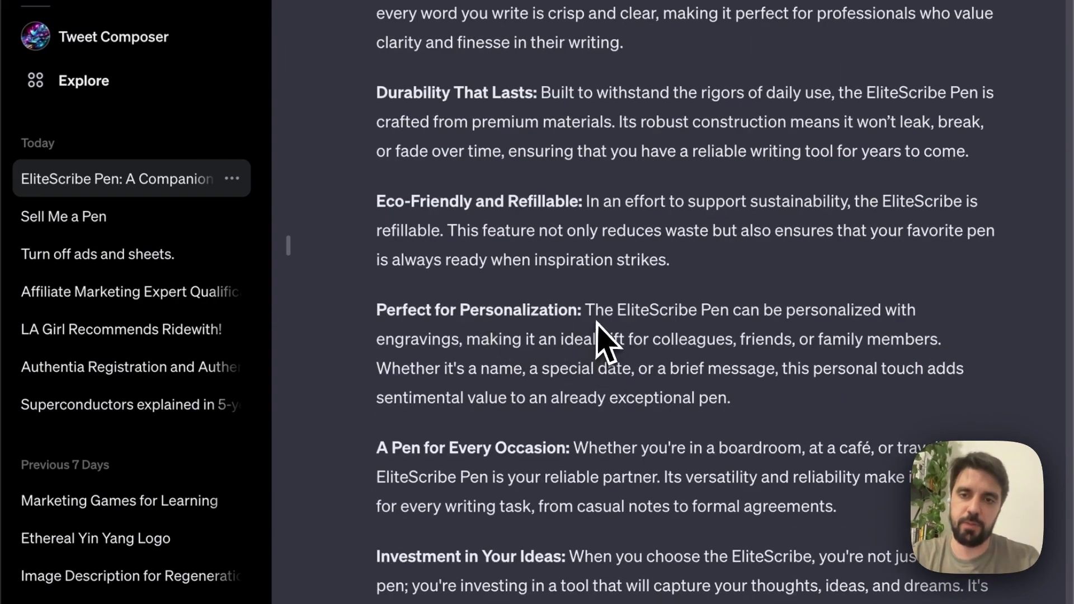
drag(595, 313, 440, 305)
click(444, 311)
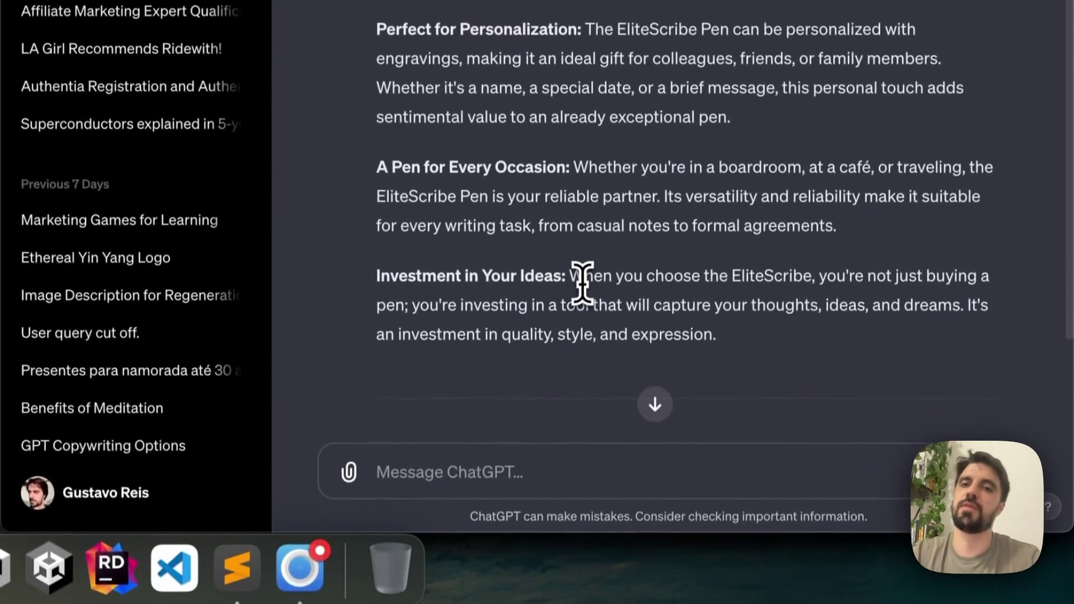
Read the end of ChatGPT 4's pen pitch, from "Investment in Your Ideas" through the closing EliteScribe Pen paragraph
drag(576, 559, 400, 550)
click(401, 550)
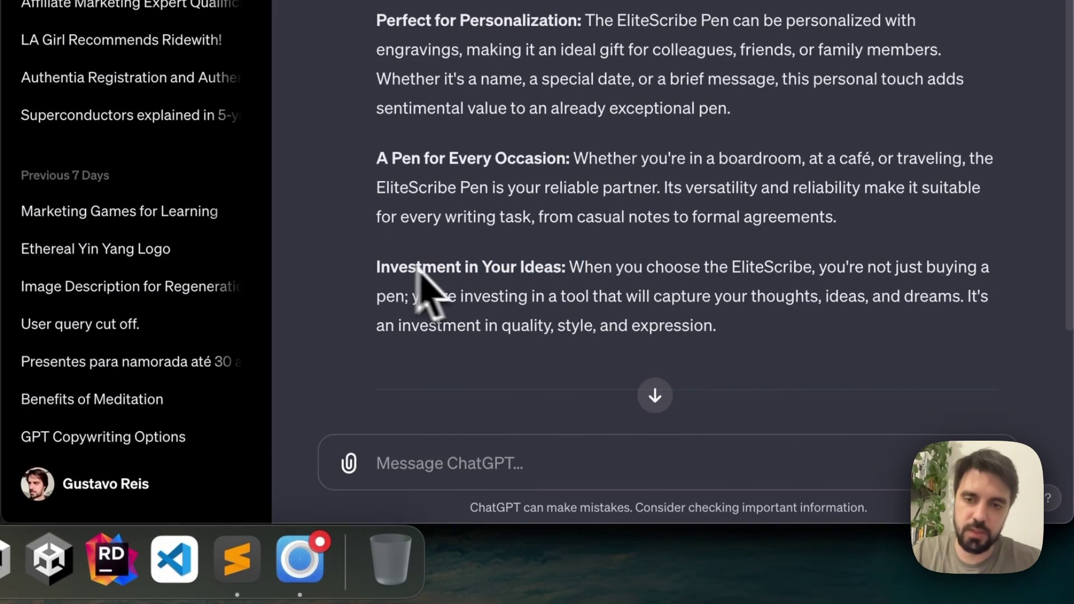
scroll(657, 252, down, 3)
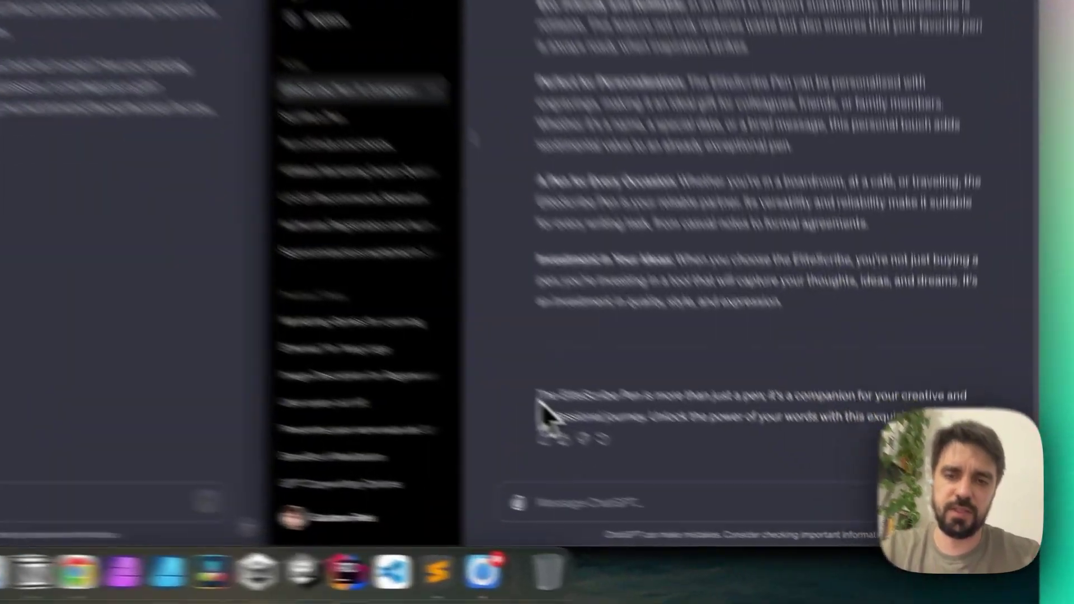
drag(701, 481, 947, 490)
click(923, 467)
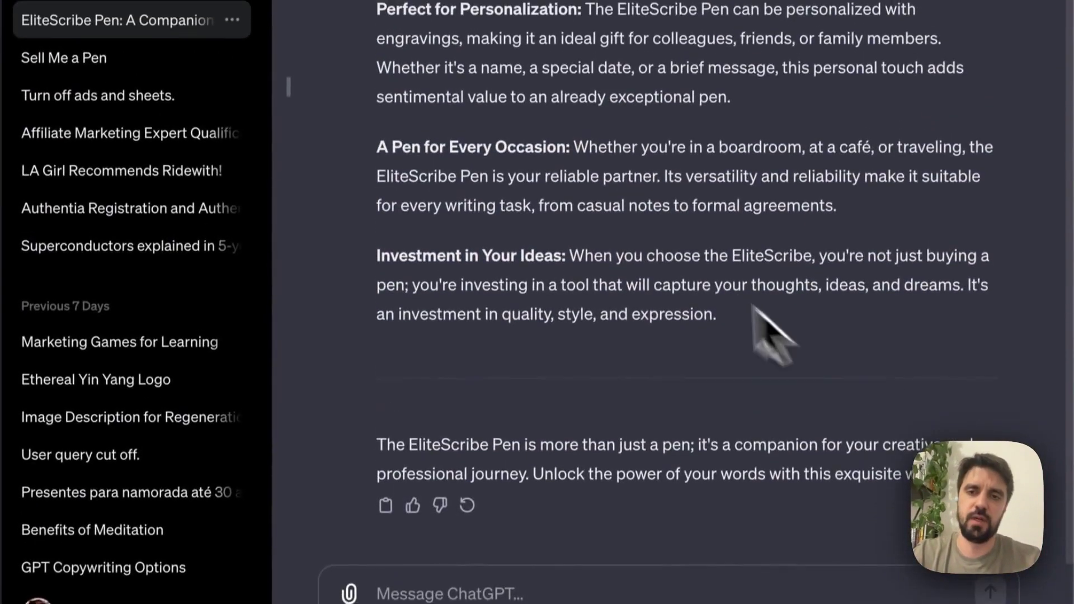
scroll(721, 302, up, 5)
scroll(716, 235, down, 5)
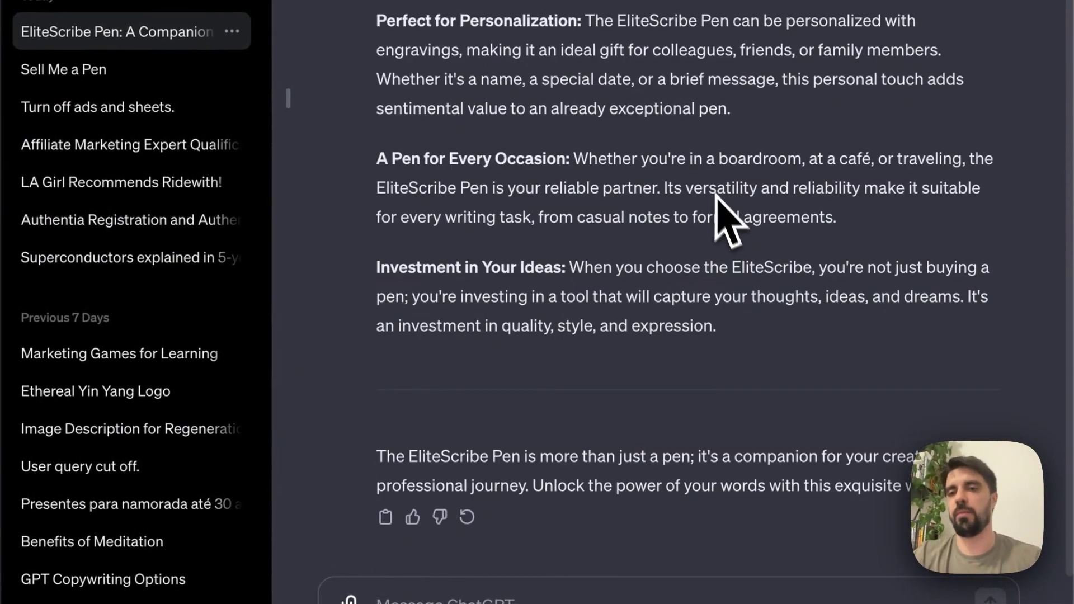
Review the bold-titled feature sections of ChatGPT 4's pitch again, from "Elegance Meets Functionality" through "Investment in Your Ideas"
drag(755, 328, 475, 77)
scroll(442, 67, up, 5)
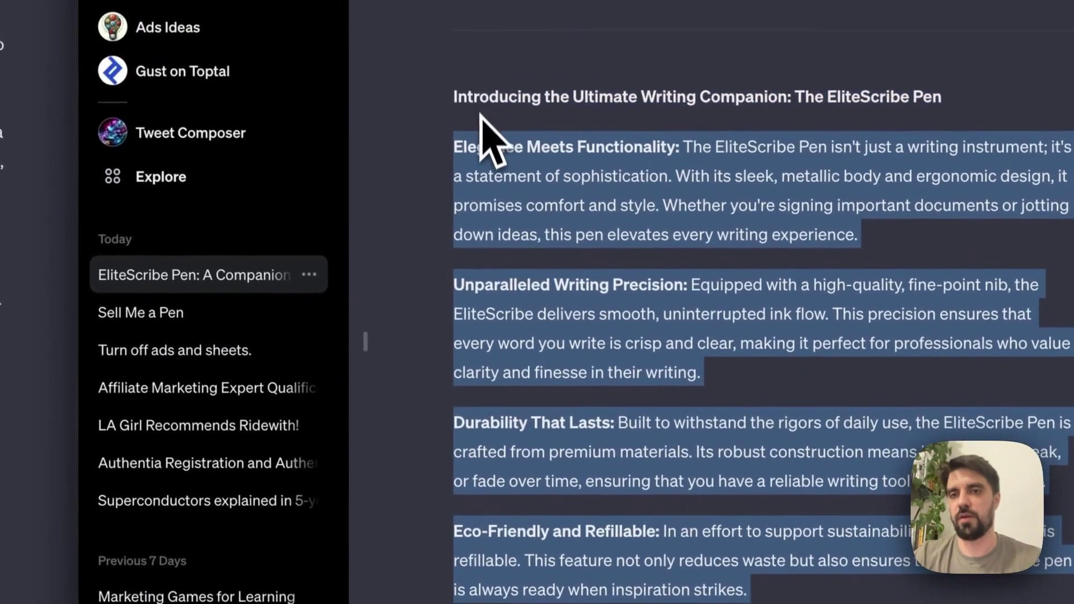
click(480, 173)
scroll(498, 213, down, 3)
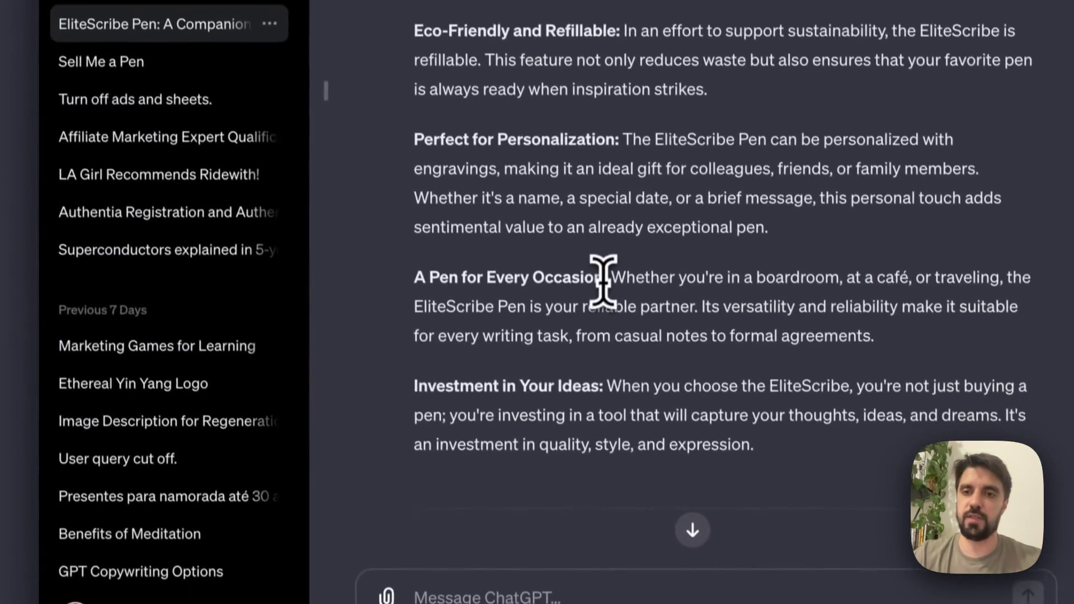
drag(626, 407, 493, 400)
click(493, 400)
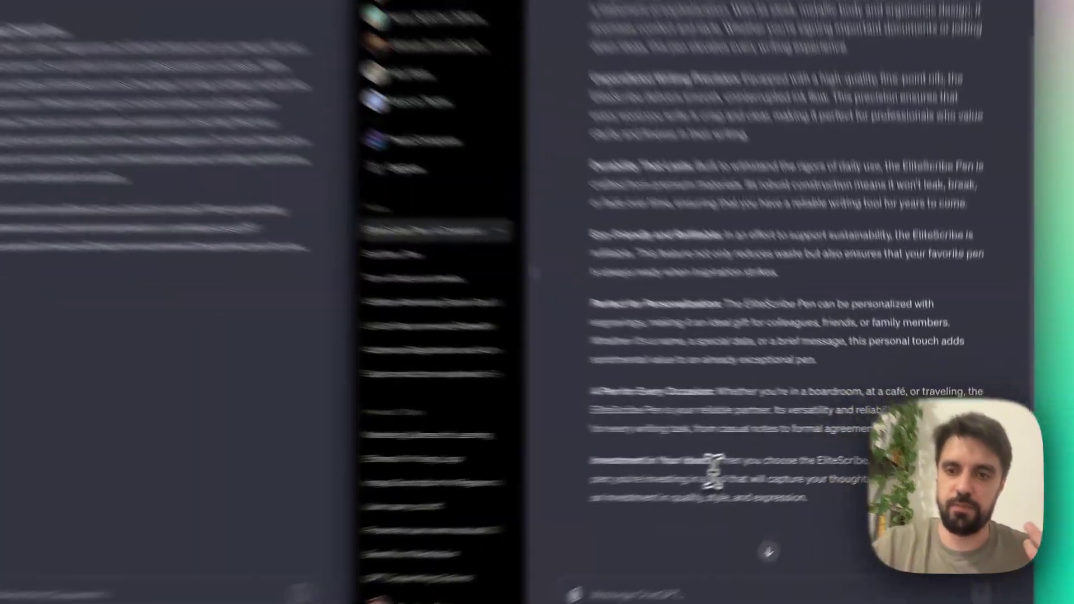
drag(784, 451, 751, 445)
click(743, 441)
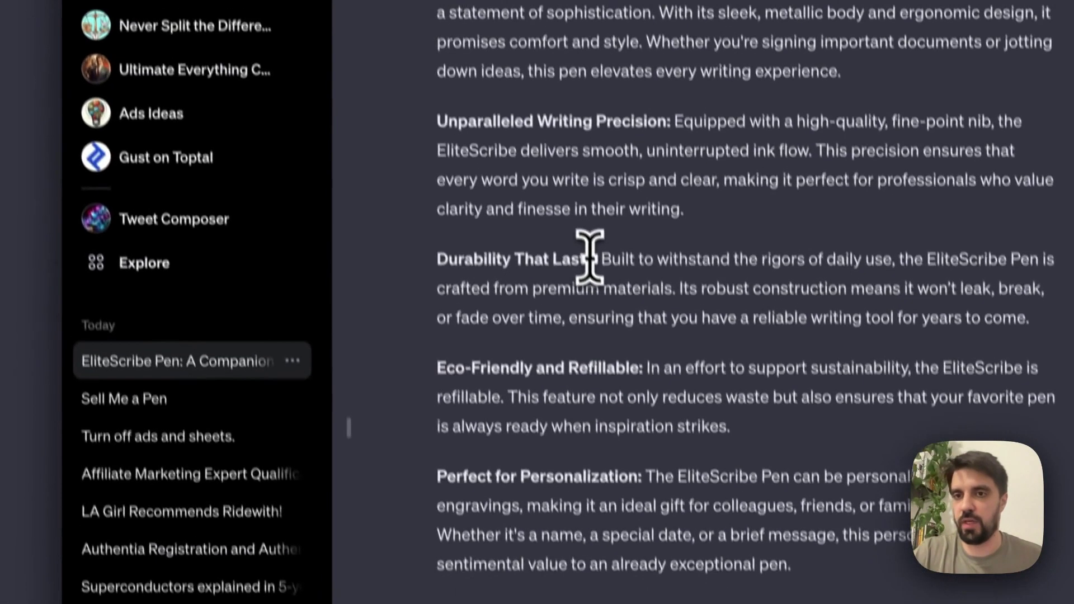
drag(549, 14, 423, 3)
click(474, 282)
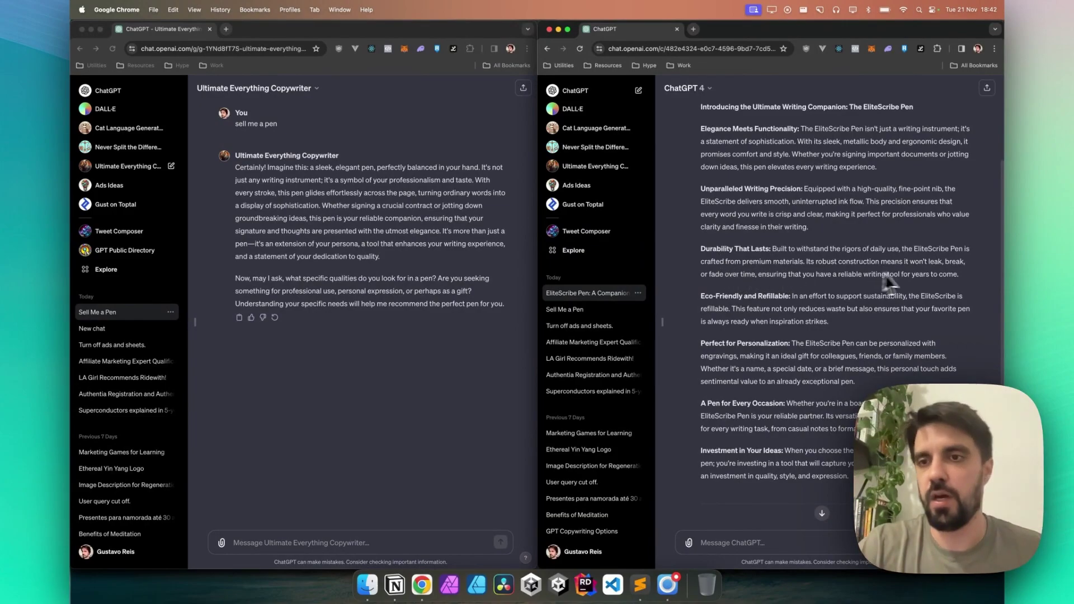
drag(958, 276, 850, 251)
click(845, 250)
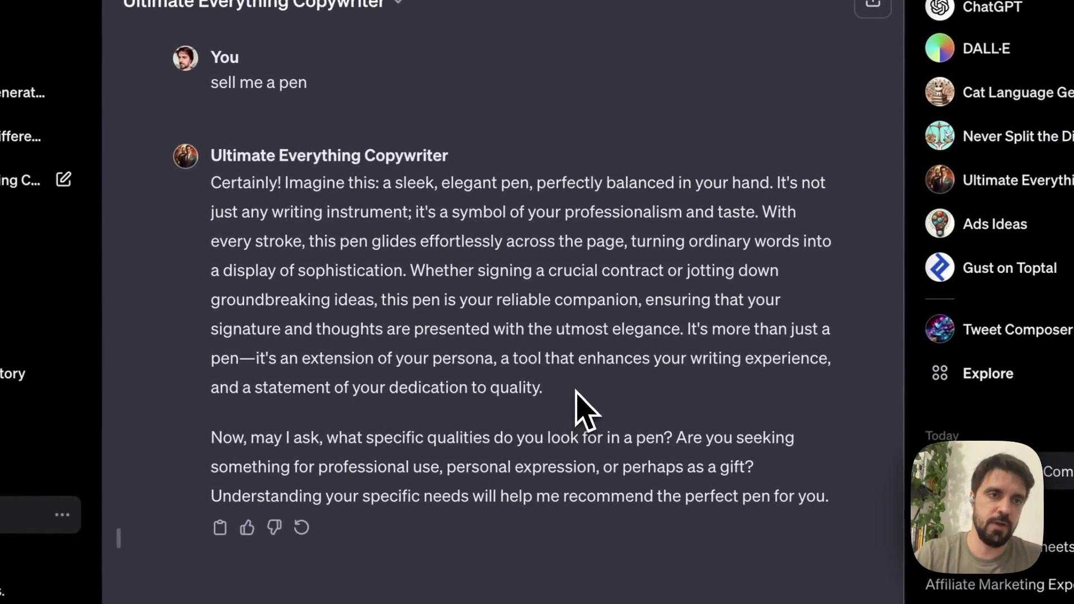
Read the first paragraph of Ultimate Everything Copywriter's pen pitch, from "Imagine this" to "your dedication to quality"
drag(579, 394, 694, 270)
click(350, 188)
click(707, 270)
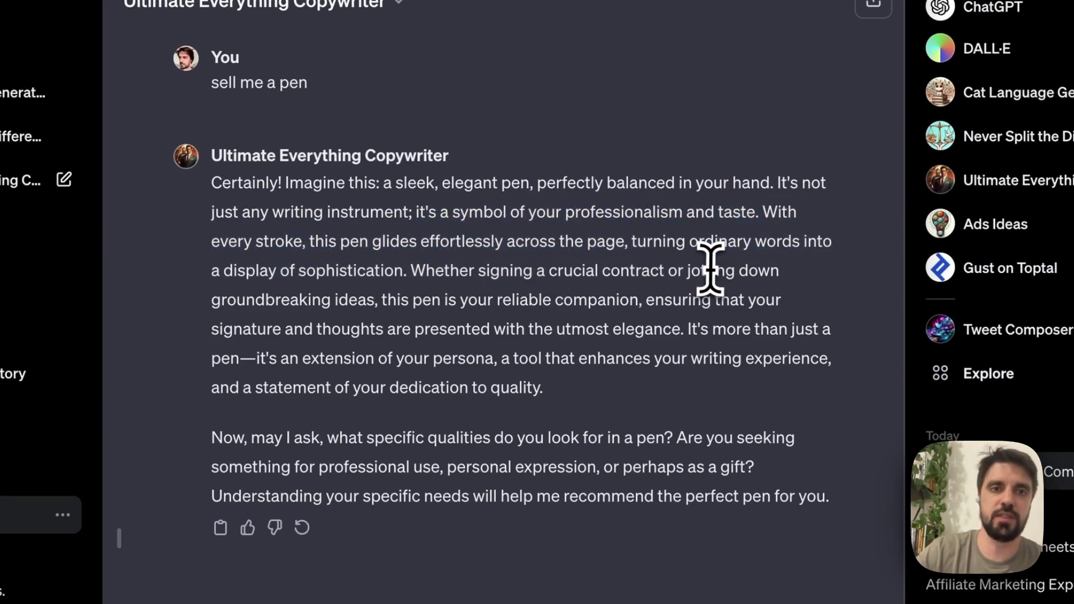
drag(782, 271, 629, 377)
click(415, 259)
click(634, 386)
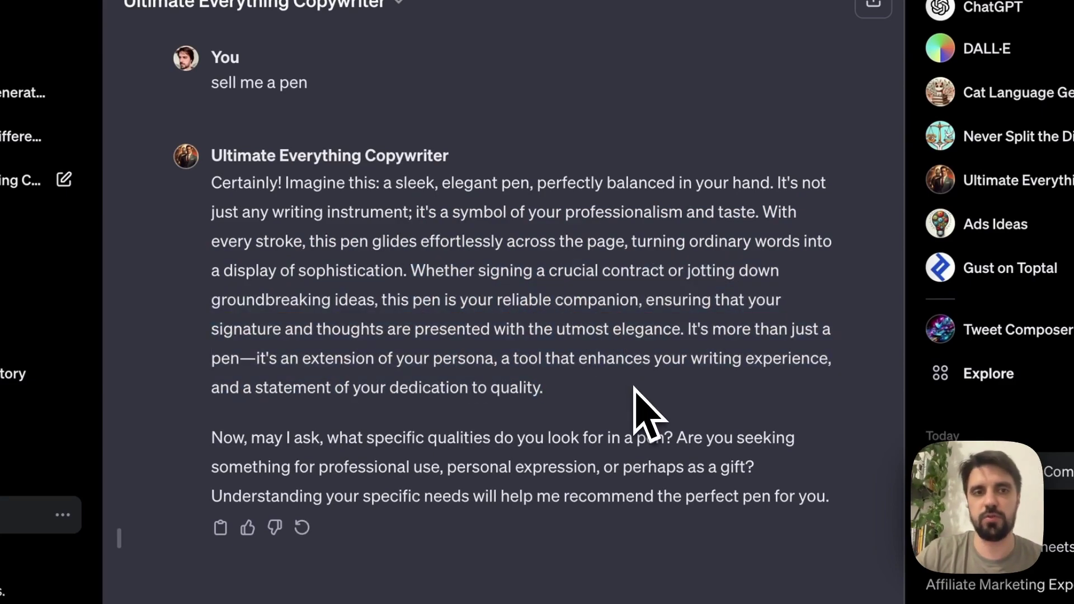
drag(365, 311, 604, 381)
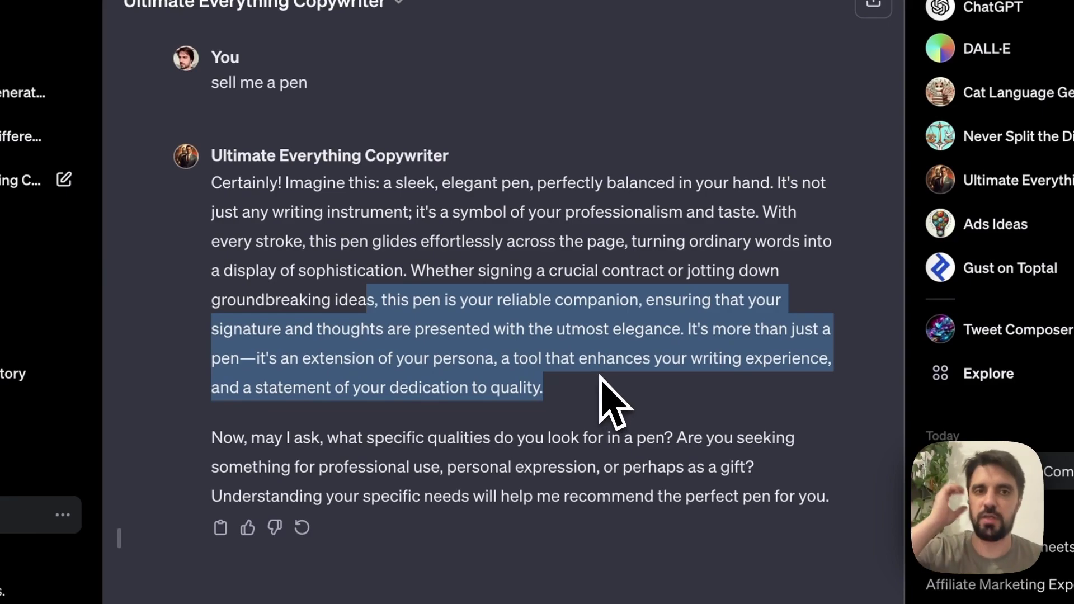
click(599, 391)
drag(599, 392, 491, 354)
click(525, 360)
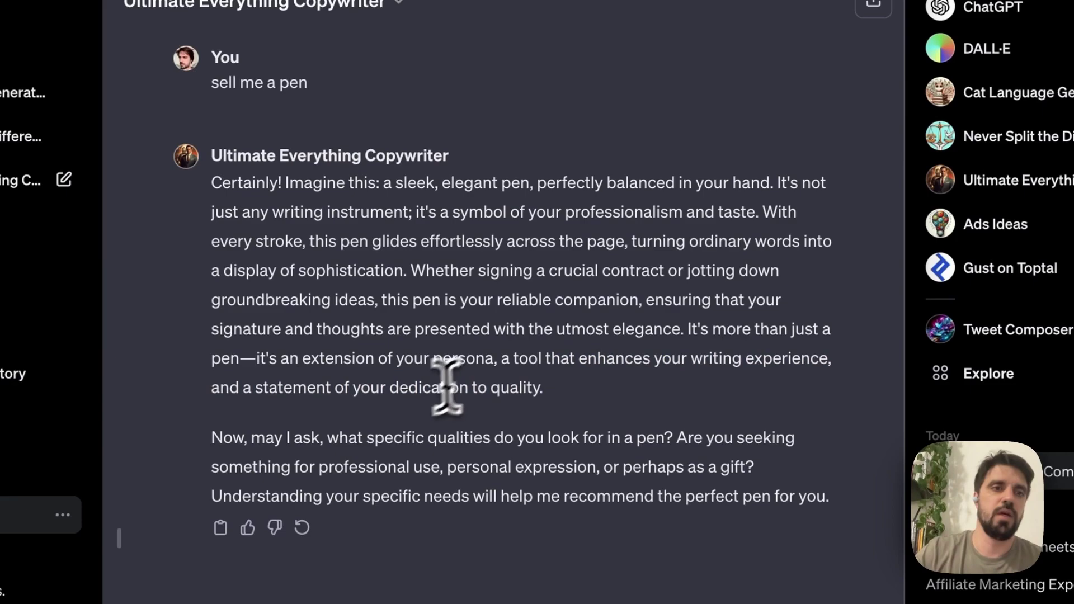
Examine the follow-up questions closing Ultimate Everything Copywriter's pen answer, about desired qualities and professional, personal or gift use
double_click(348, 439)
drag(348, 439, 566, 428)
click(566, 427)
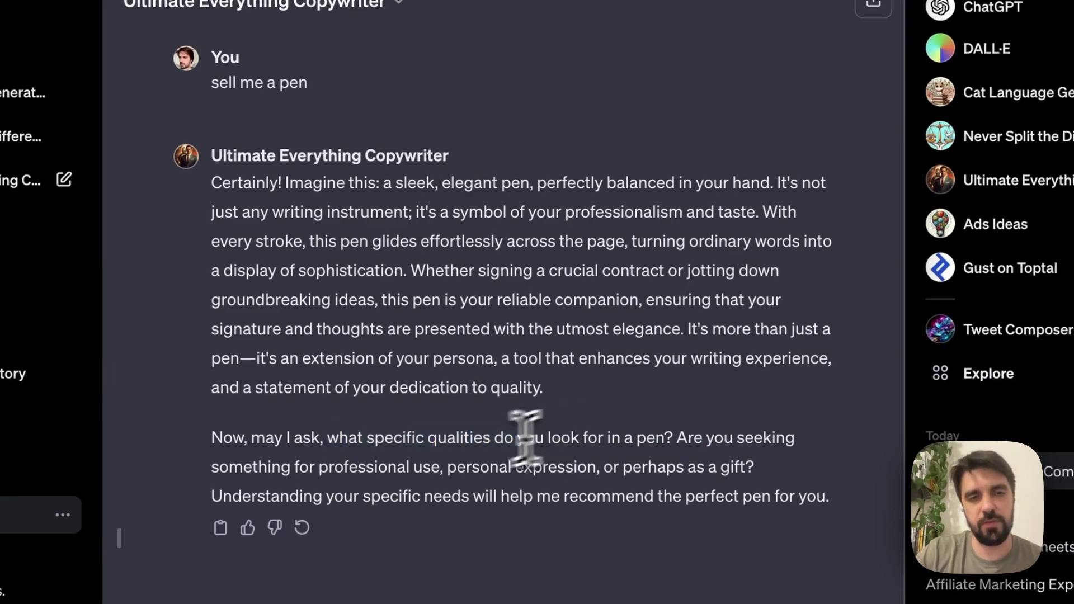
drag(335, 467, 689, 460)
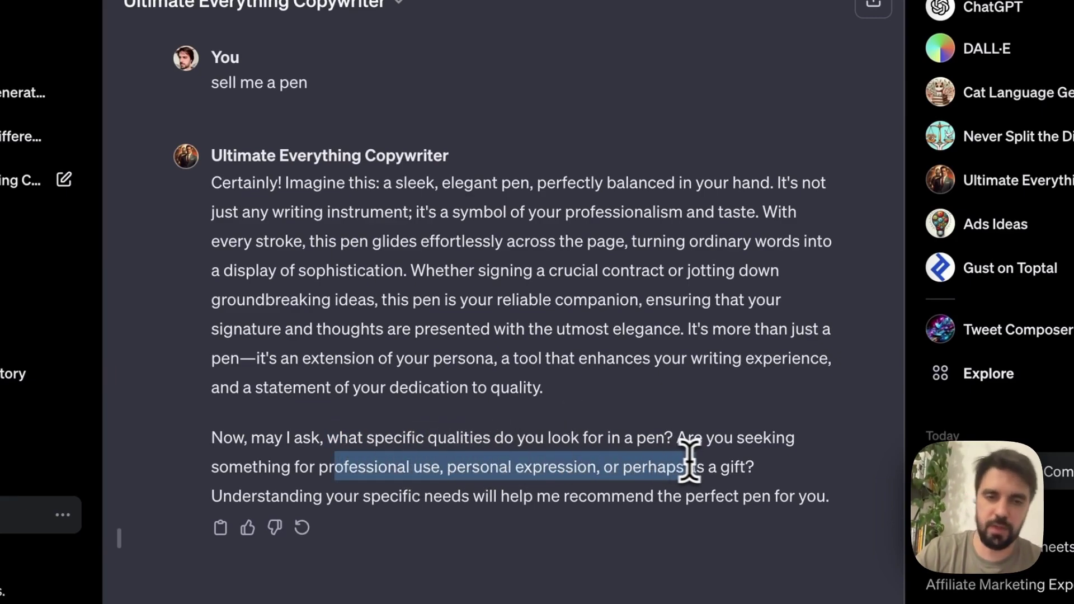
click(726, 458)
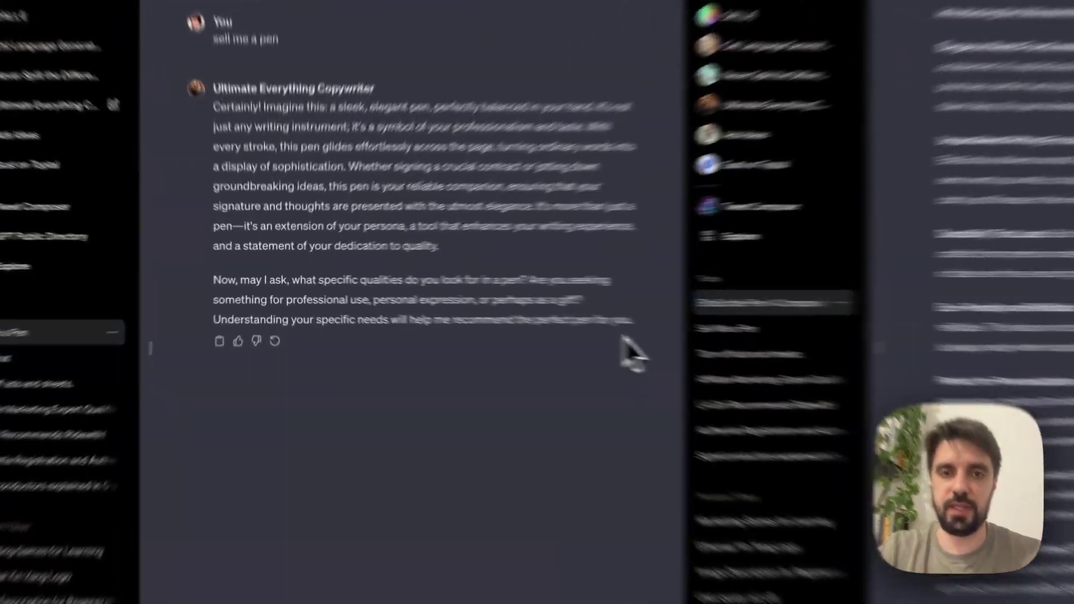
drag(832, 501, 330, 440)
click(330, 304)
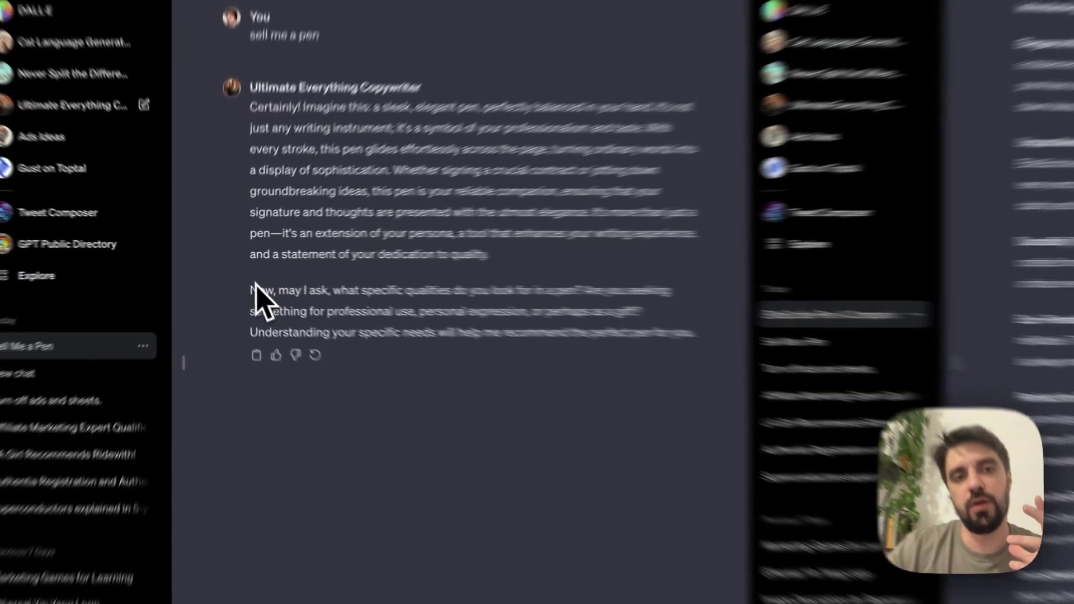
drag(236, 278, 496, 302)
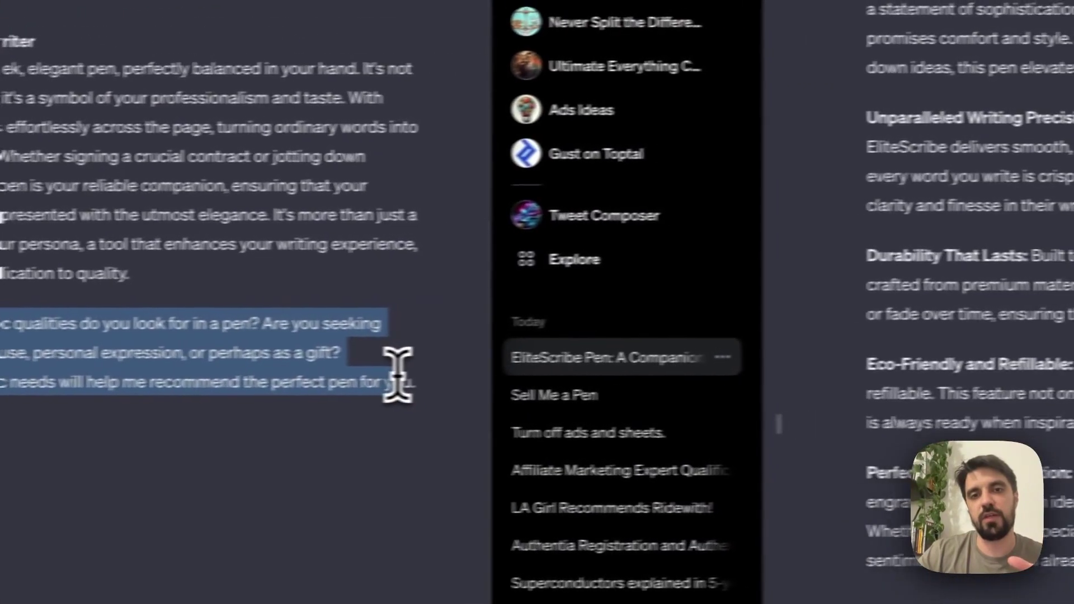
click(397, 373)
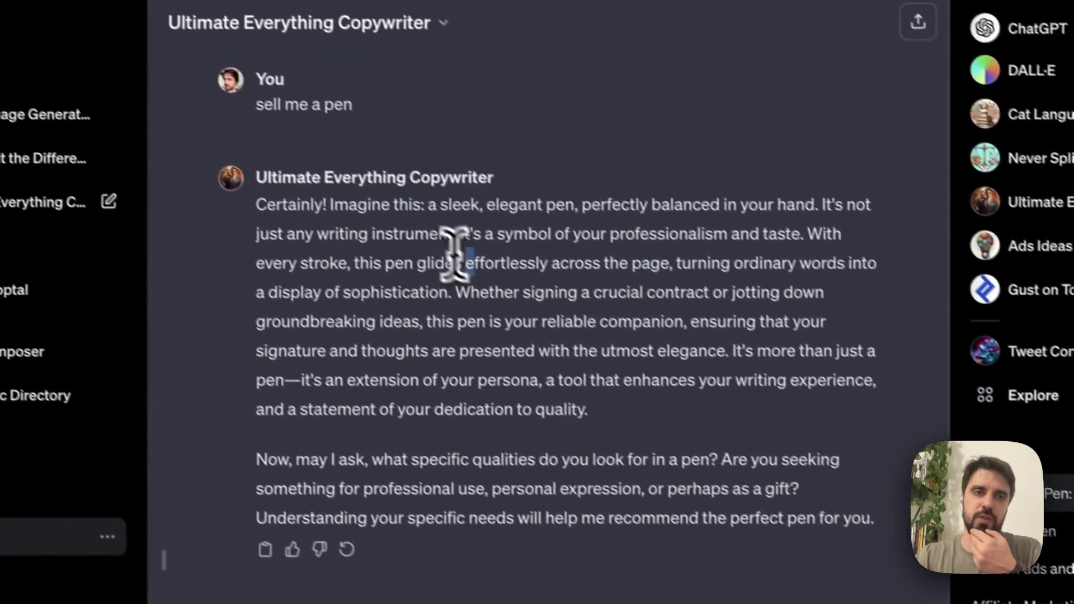
Go over the main pitch paragraph of Ultimate Everything Copywriter's pen answer once more
drag(323, 205, 703, 430)
click(703, 429)
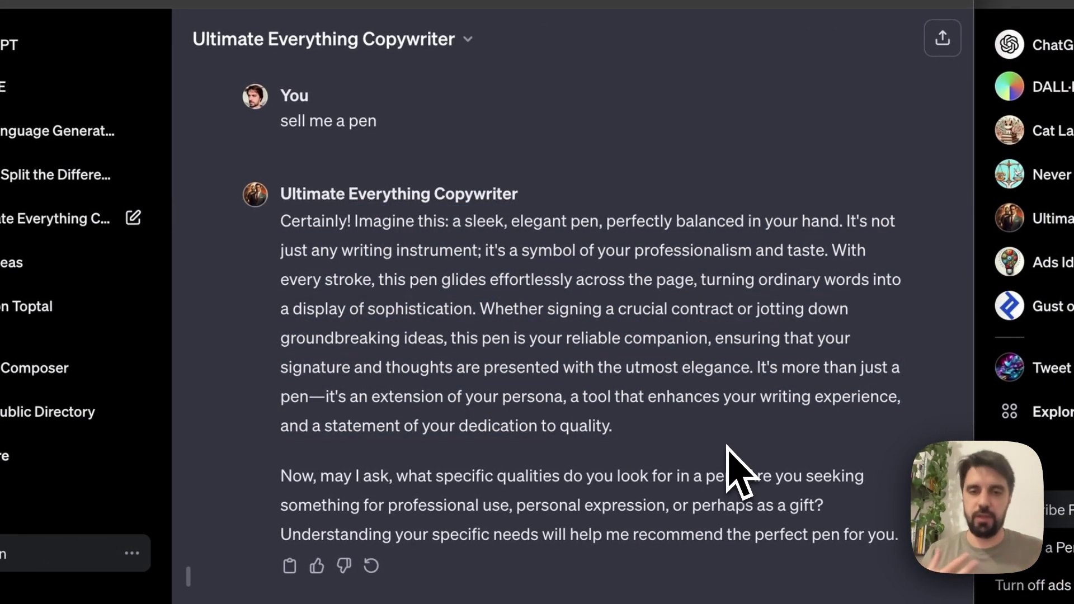
drag(727, 446, 501, 250)
click(501, 250)
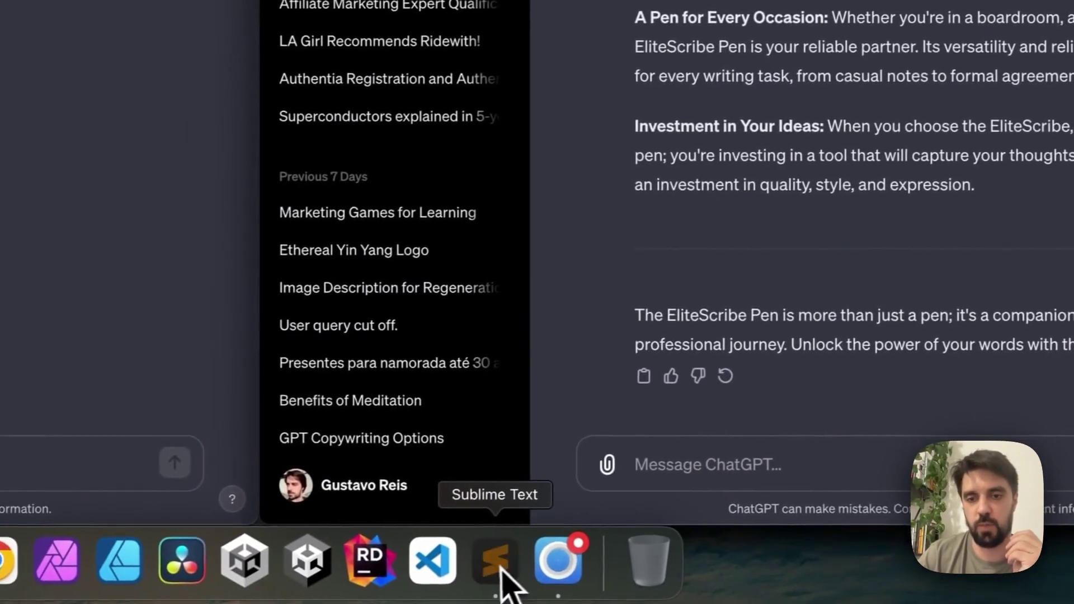
Send "Improve this headline while keeping it at under 150 chars: "Amazing baby shoes from $60 to $30 this Black Friday"" in both chats
click(417, 570)
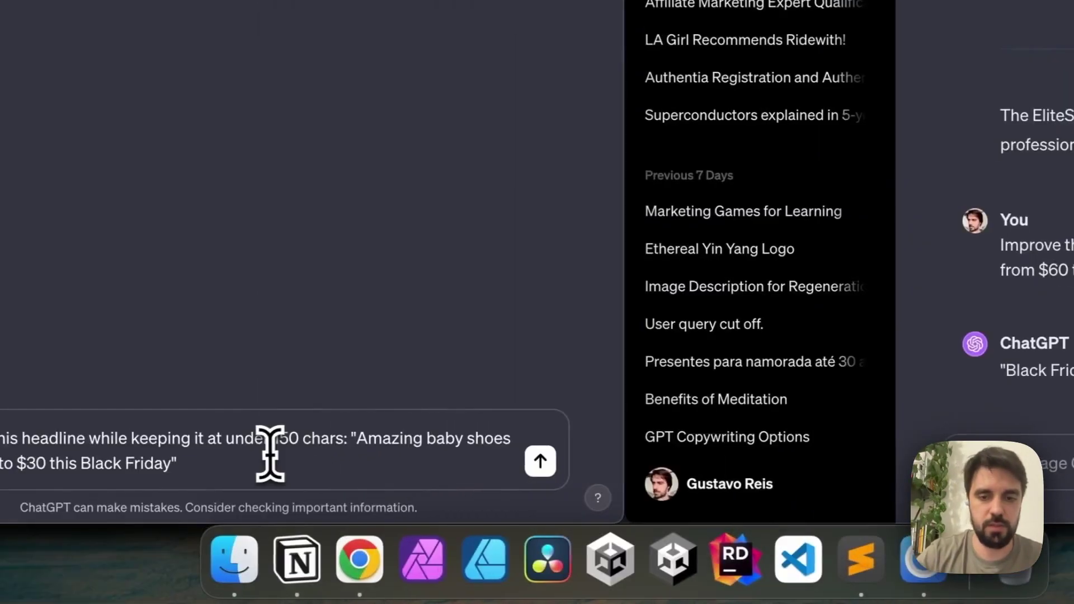
click(271, 455)
key(Return)
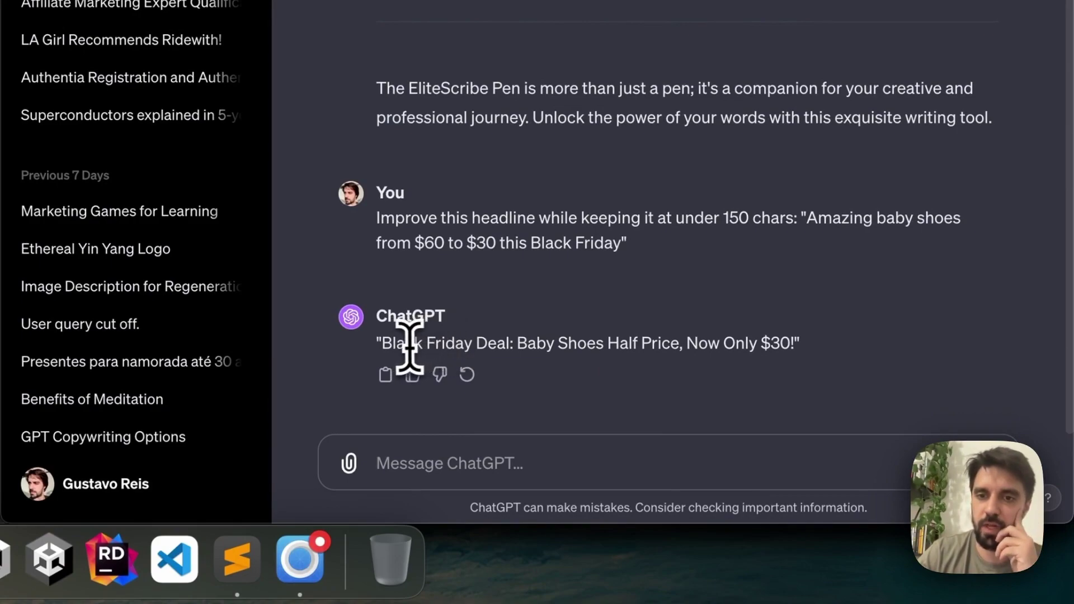
Read ChatGPT 4's improved baby shoes headline and compare it with the original headline in the prompt
drag(506, 342, 568, 342)
click(788, 341)
click(569, 335)
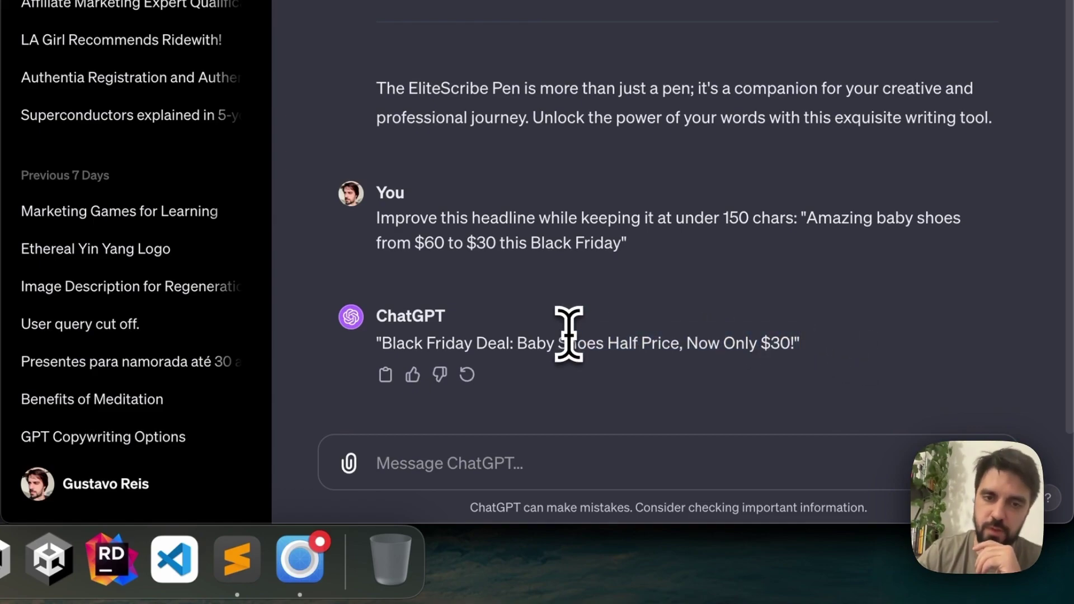
drag(705, 246, 807, 219)
click(803, 237)
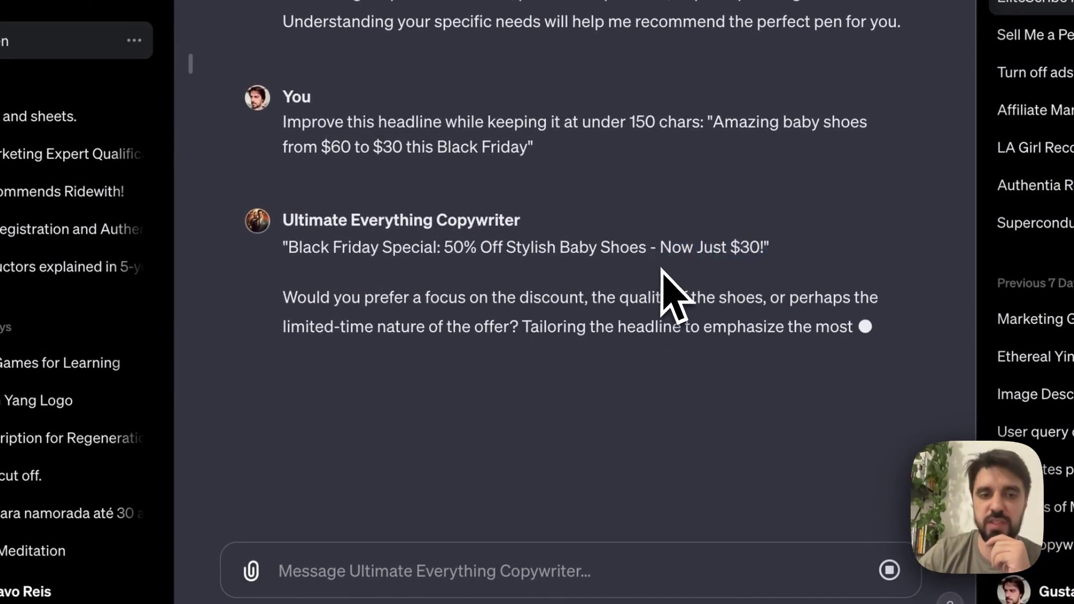
Read Ultimate Everything Copywriter's improved baby shoes headline, focusing on its added word "Stylish"
drag(504, 248, 563, 247)
click(563, 250)
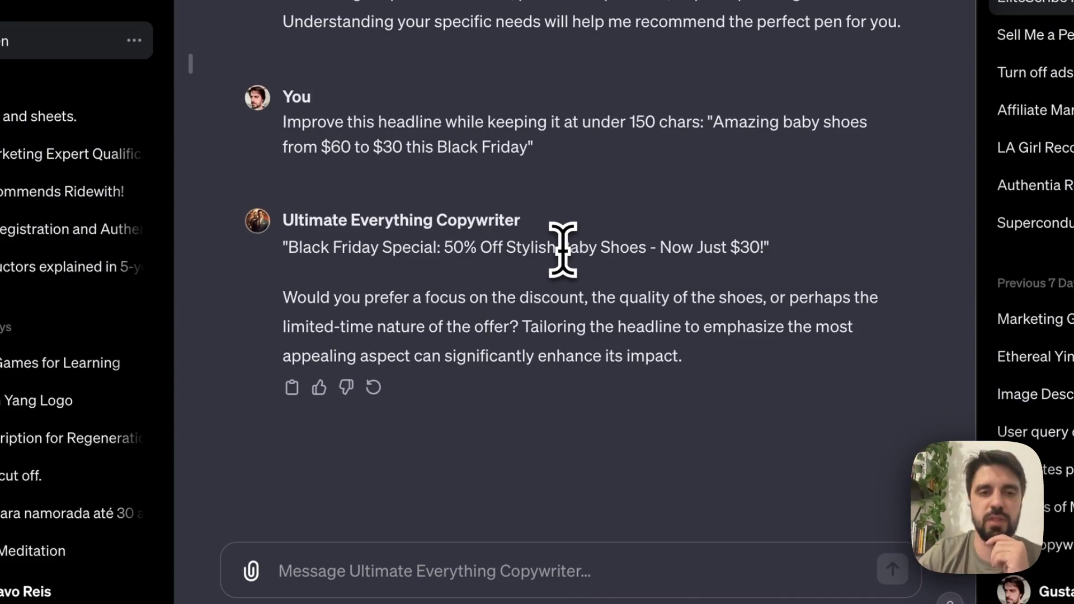
double_click(515, 246)
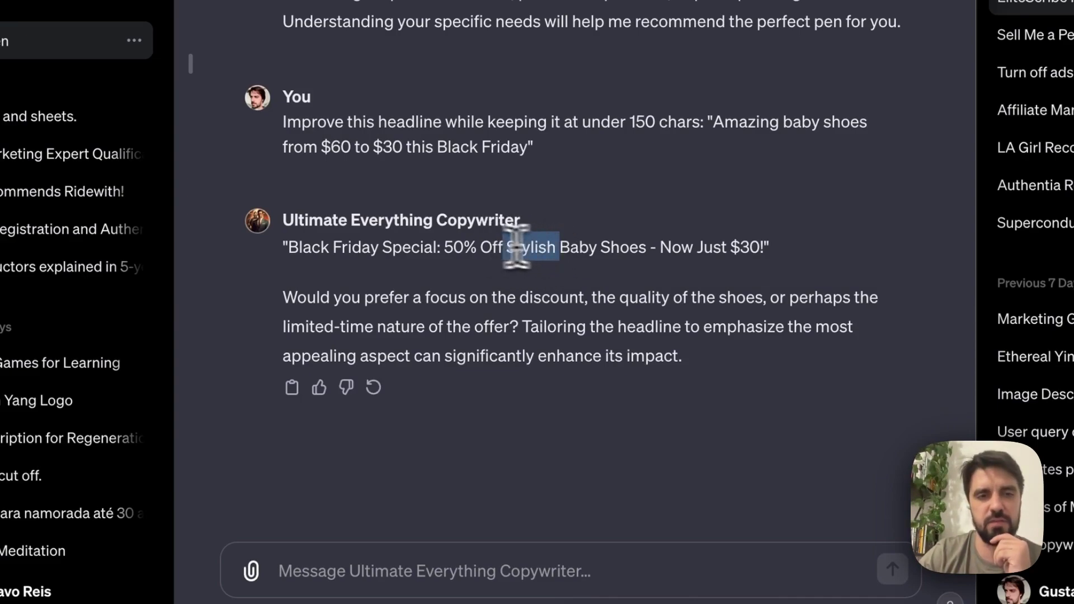
click(496, 247)
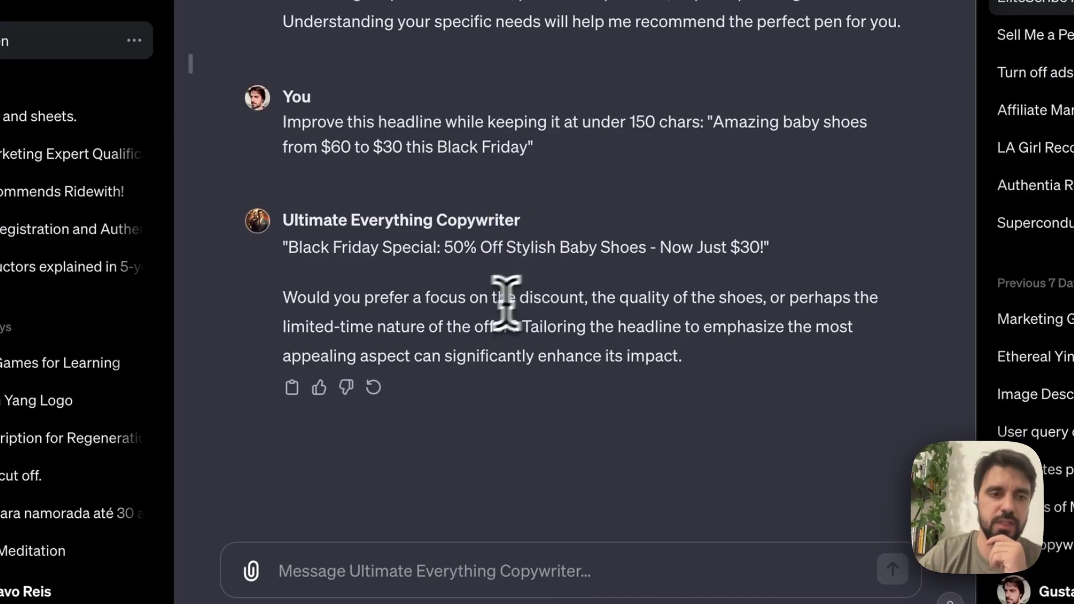
Examine Ultimate Everything Copywriter's follow-up question on focusing the headline on the discount, shoe quality or limited-time offer
drag(306, 297, 498, 329)
drag(340, 432, 437, 450)
click(501, 387)
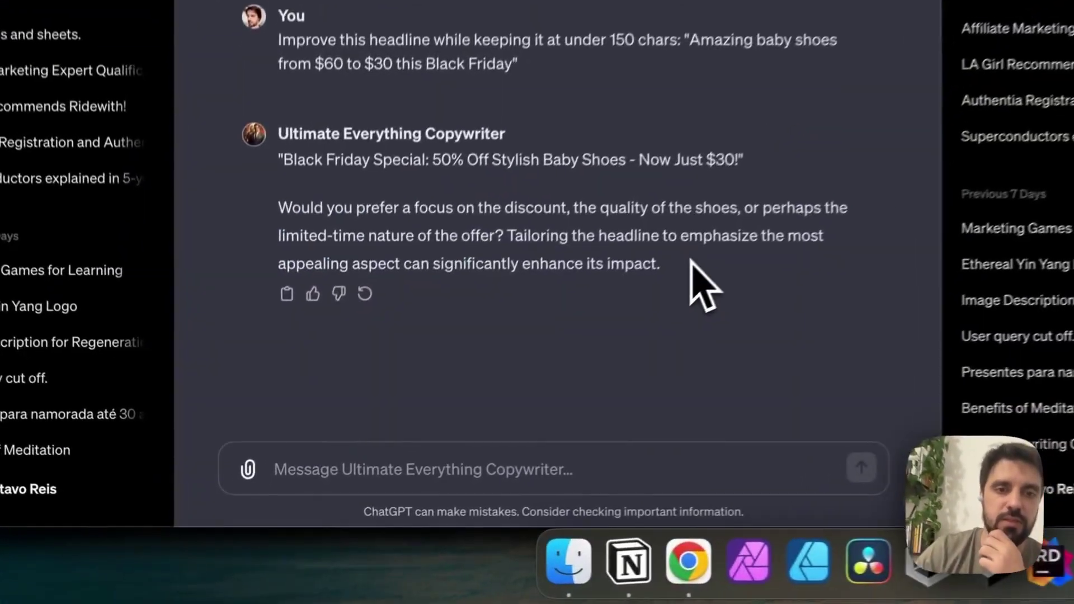
drag(502, 387, 335, 369)
click(335, 370)
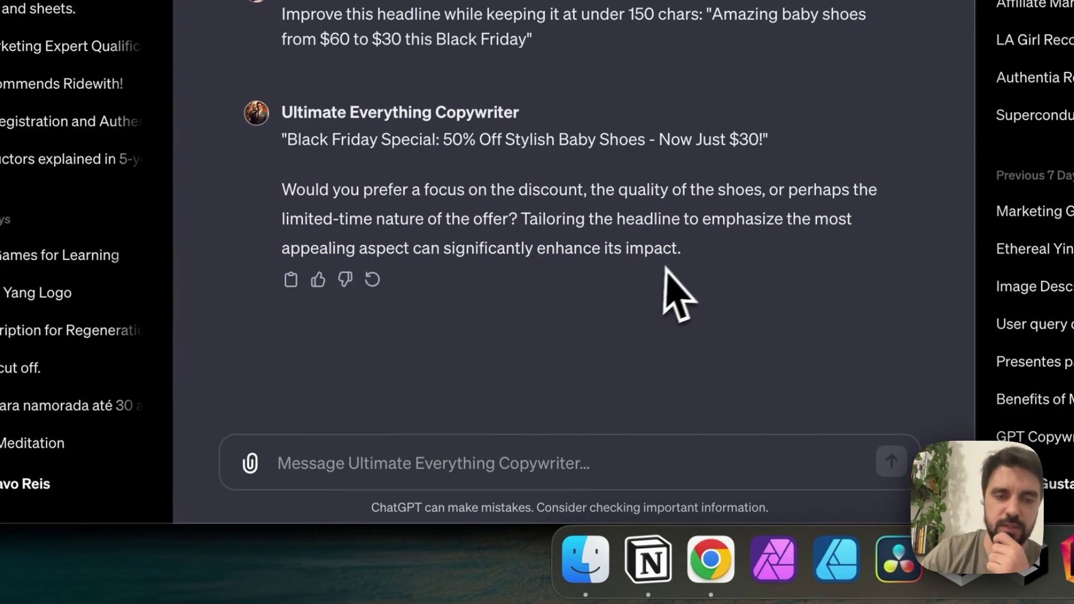
drag(693, 254, 613, 257)
click(574, 219)
click(610, 246)
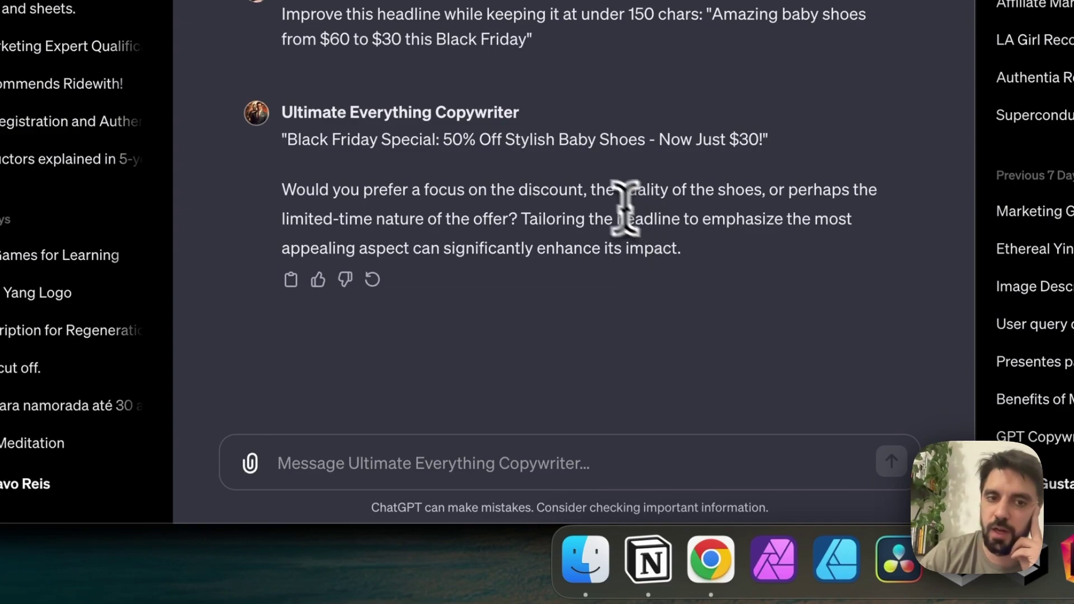
drag(594, 189, 772, 185)
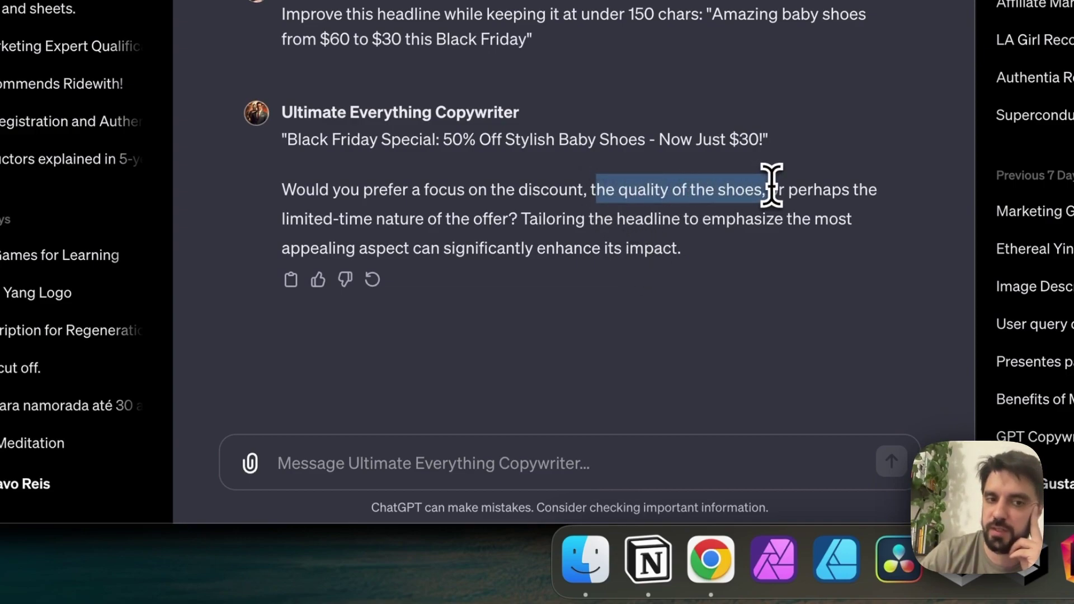
click(773, 190)
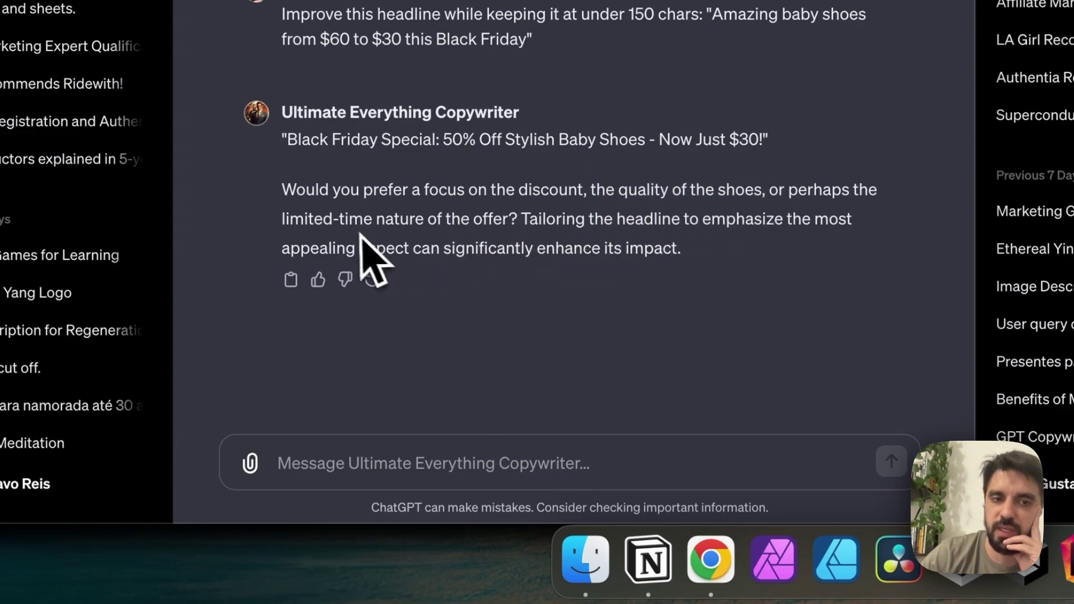
drag(369, 221, 300, 217)
click(300, 221)
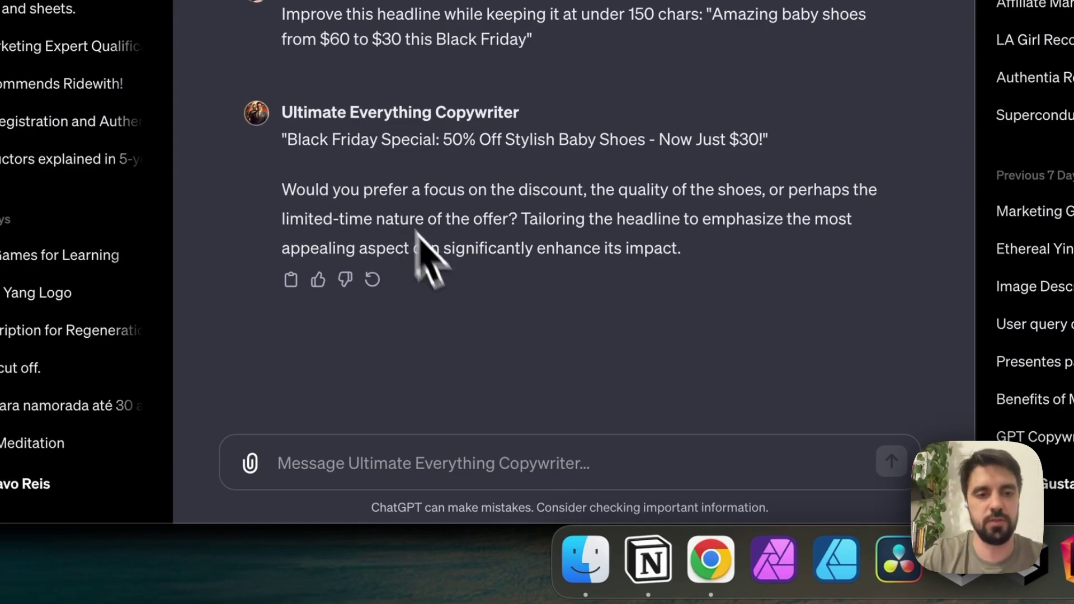
Reply to Ultimate Everything Copywriter with "the quality of the shoes should come #1, then the limited-time nature, and only then the discount"
click(472, 450)
text(the qua)
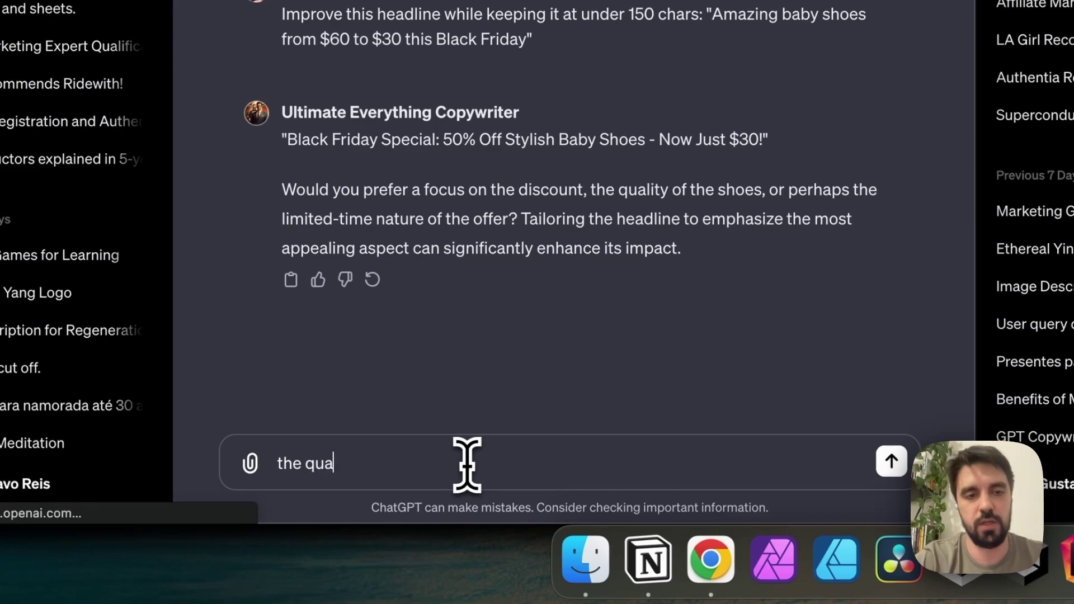
text(lity of the shoes should come #1,)
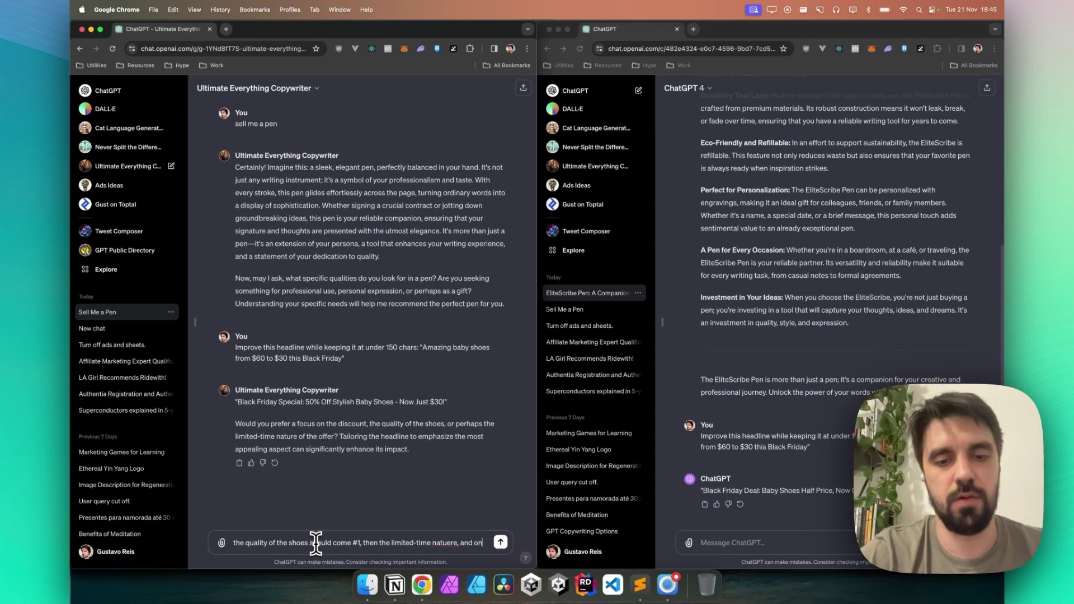
text(then the discount)
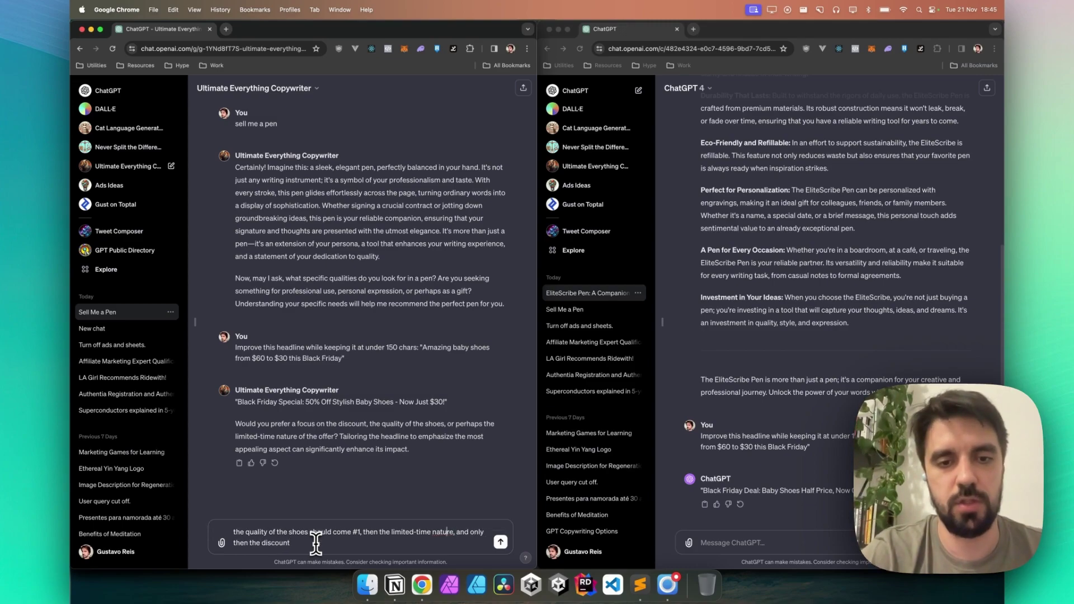
key(Return)
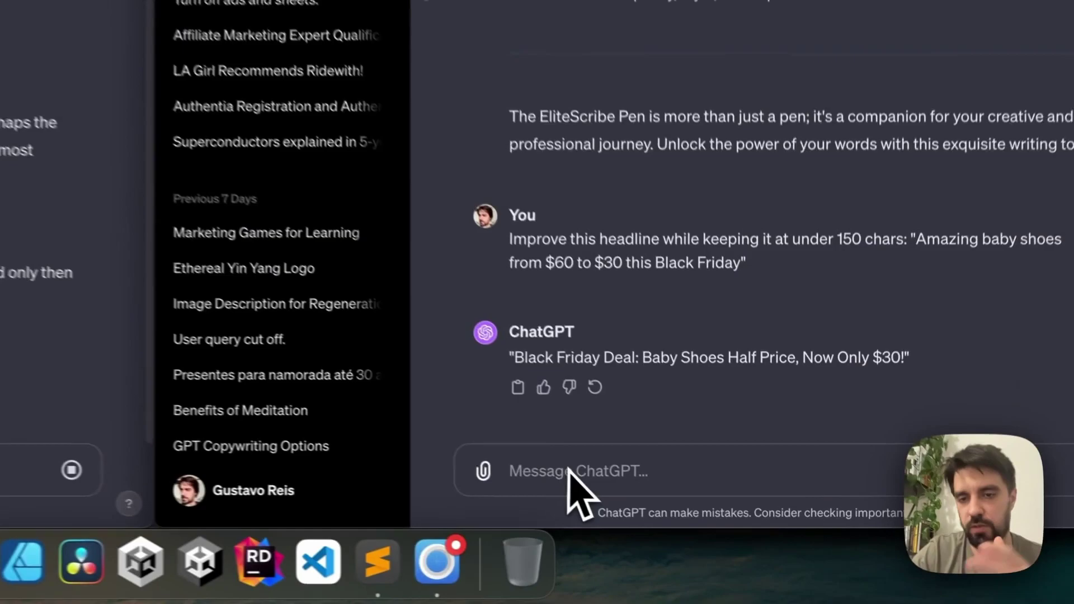
Read Ultimate Everything Copywriter's revised baby shoes headline and compare it with ChatGPT 4's headline
click(542, 460)
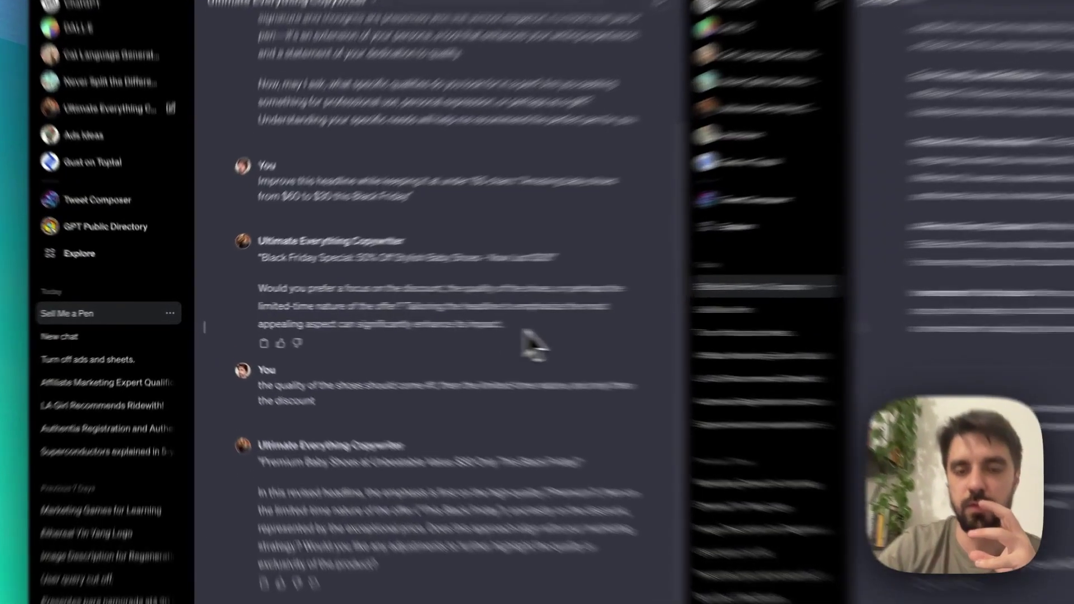
drag(408, 320, 235, 292)
click(315, 268)
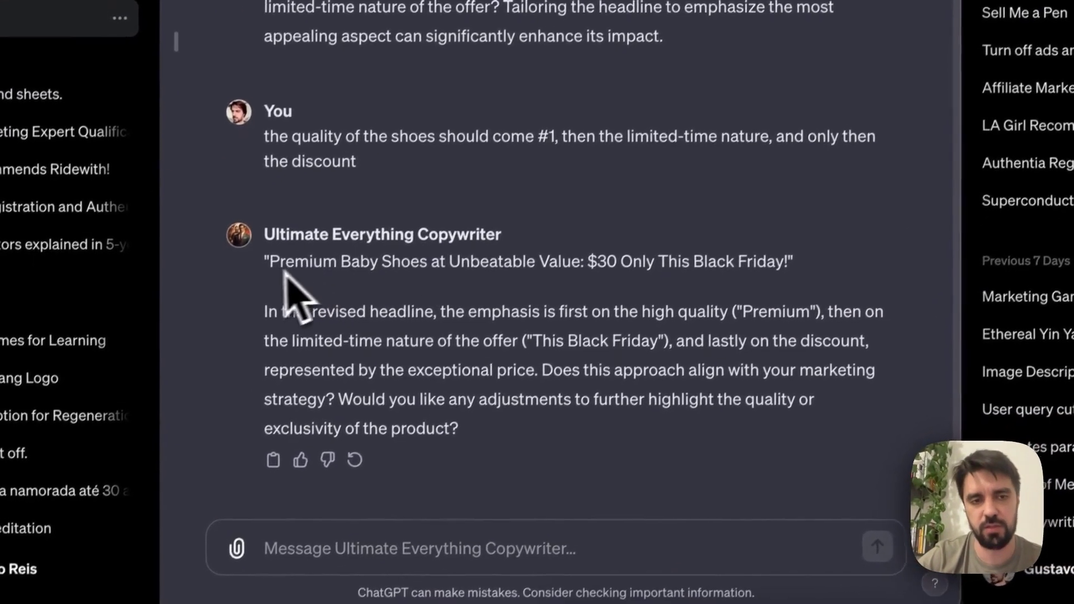
drag(233, 418, 301, 418)
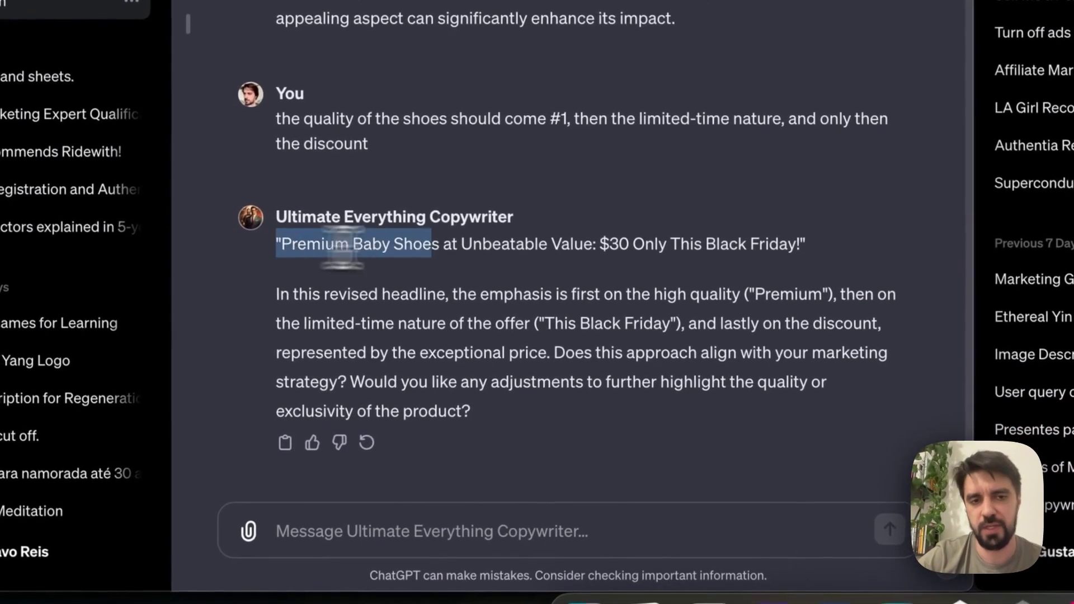
drag(341, 247, 481, 251)
click(550, 250)
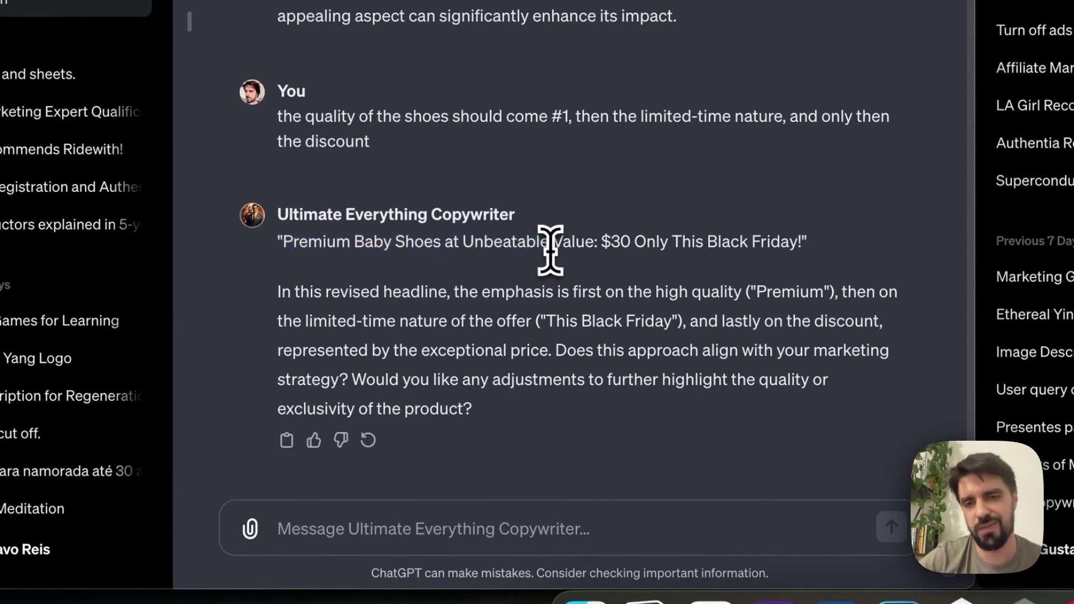
drag(808, 250, 271, 246)
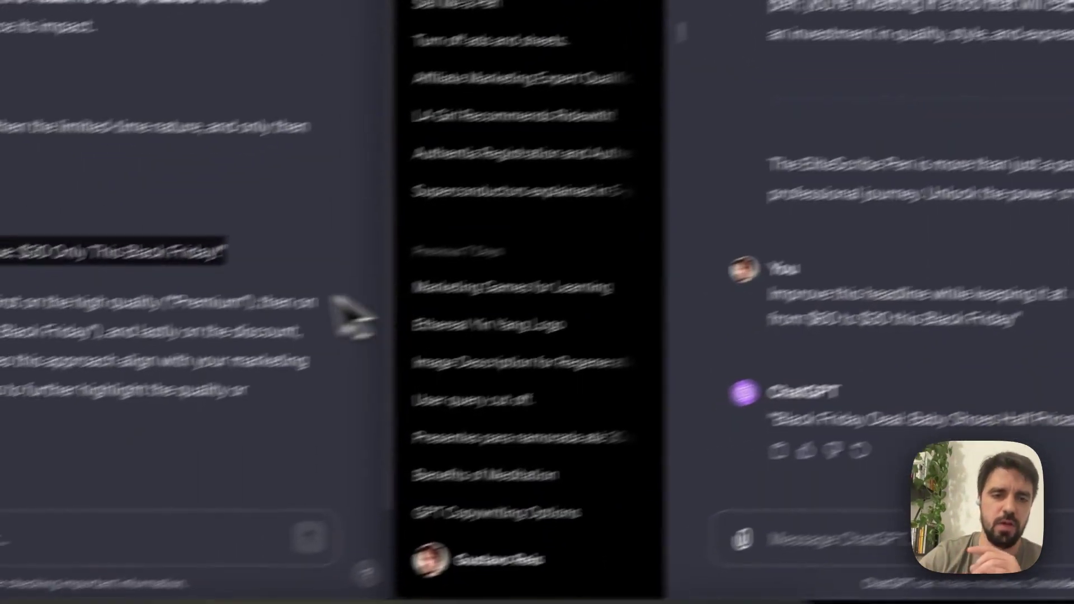
click(170, 302)
click(170, 300)
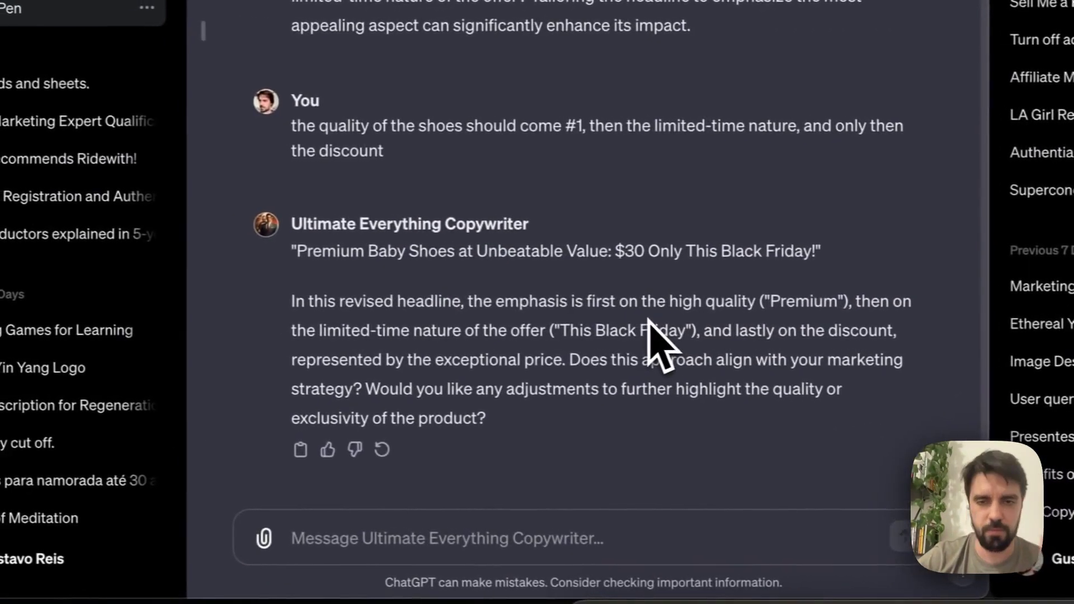
drag(821, 251, 297, 252)
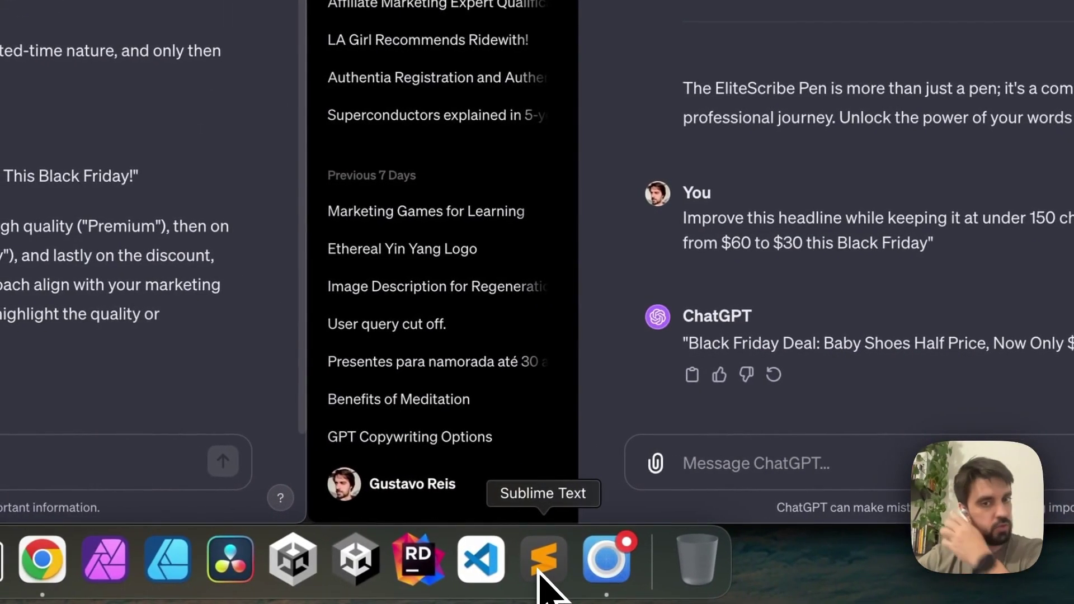
Switch to the prompt list in Sublime Text and set the number of sales letter principles in the third prompt to 3
click(540, 562)
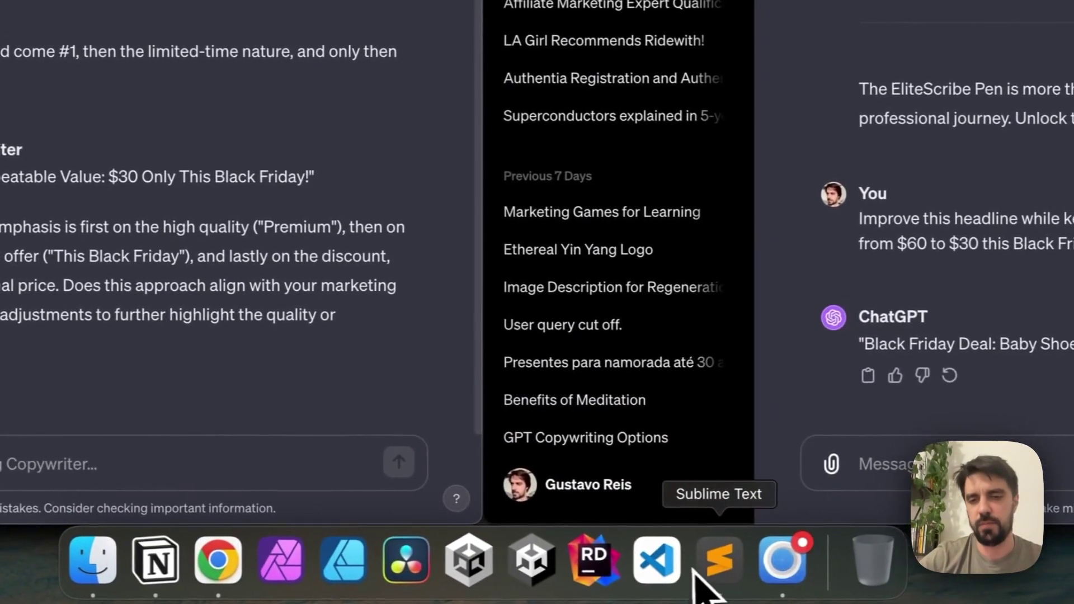
click(698, 566)
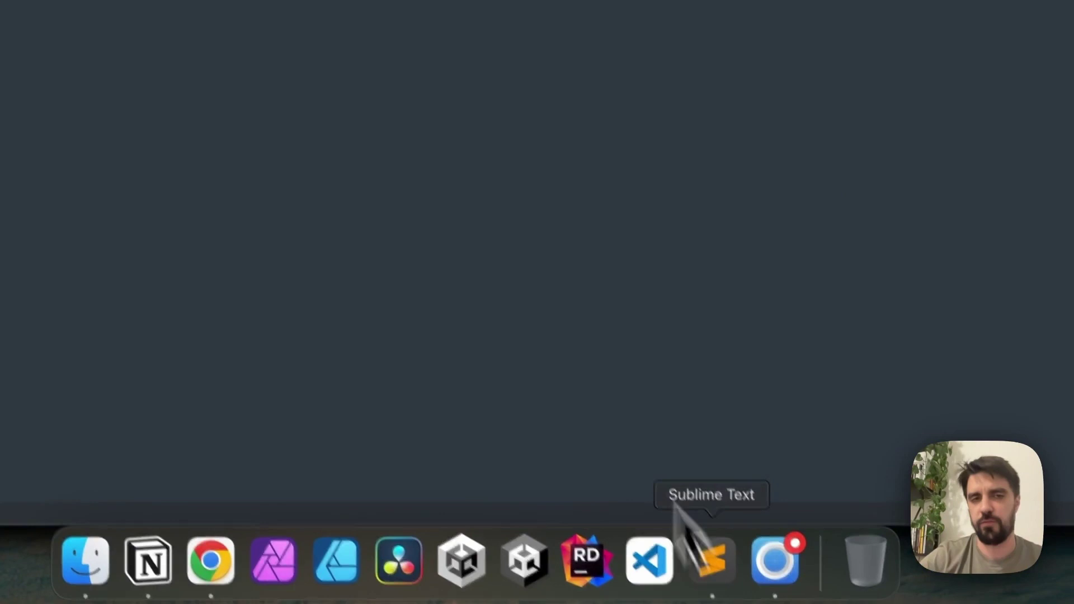
click(302, 269)
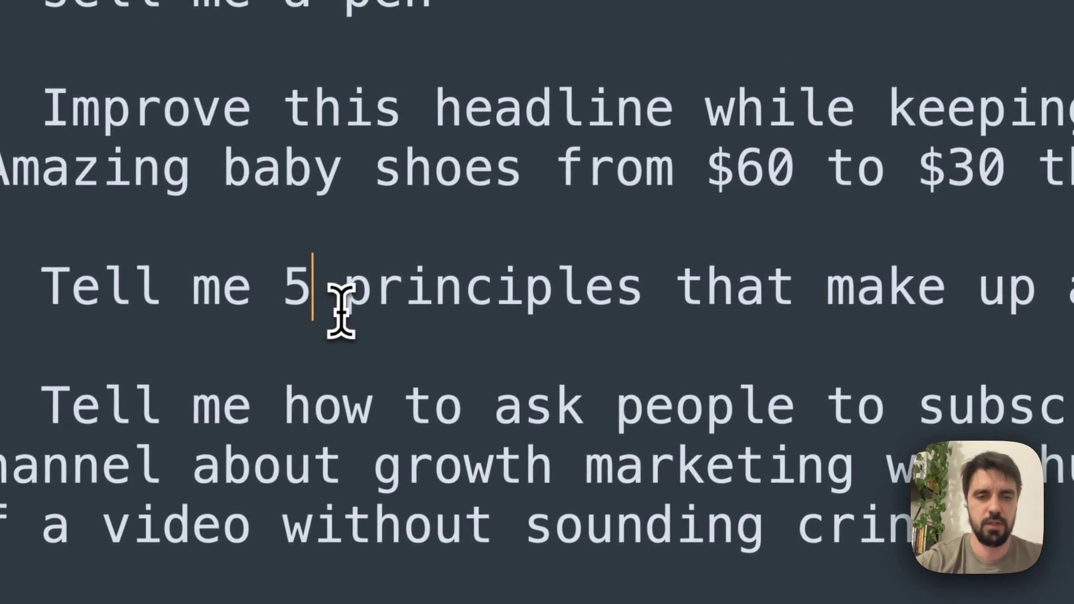
key(BackSpace)
text(3 principles that make up a)
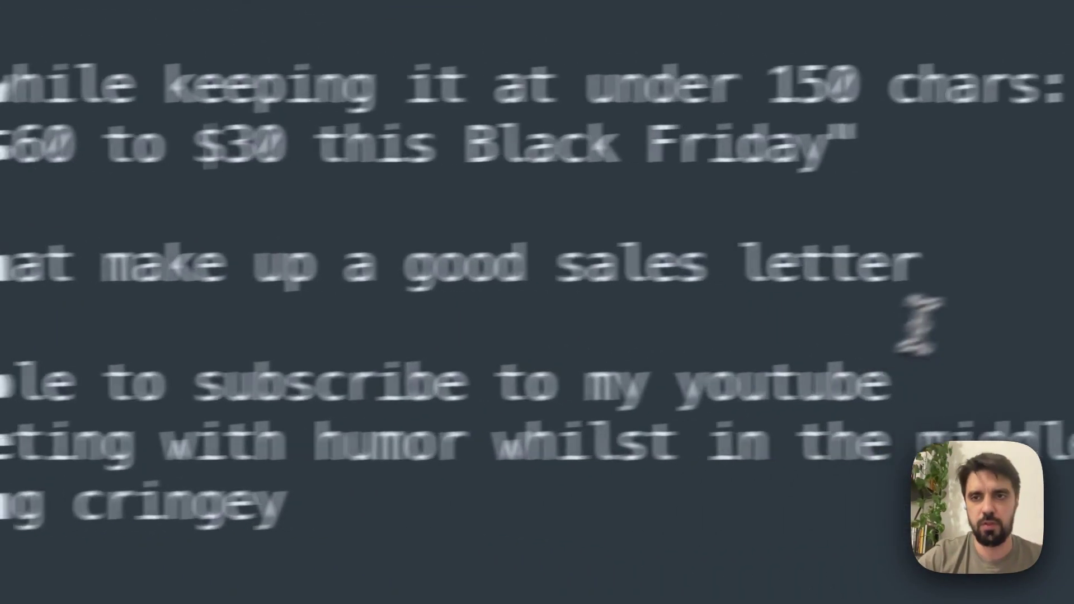
Copy the third prompt and send "Tell me 3 principles that make up a good sales letter" in both chats
drag(791, 283, 22, 336)
click(177, 338)
drag(177, 330, 1073, 330)
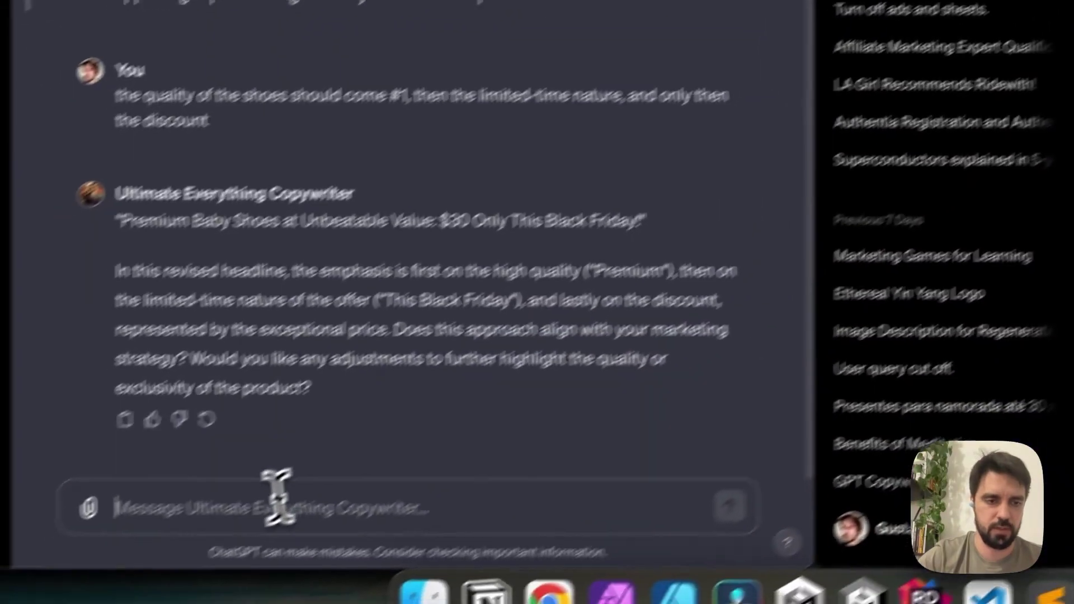
text(Tell me 3 principles that make up a good sales letter)
key(Return)
text(Tell me 3 principles that make up a good sales letter)
key(Return)
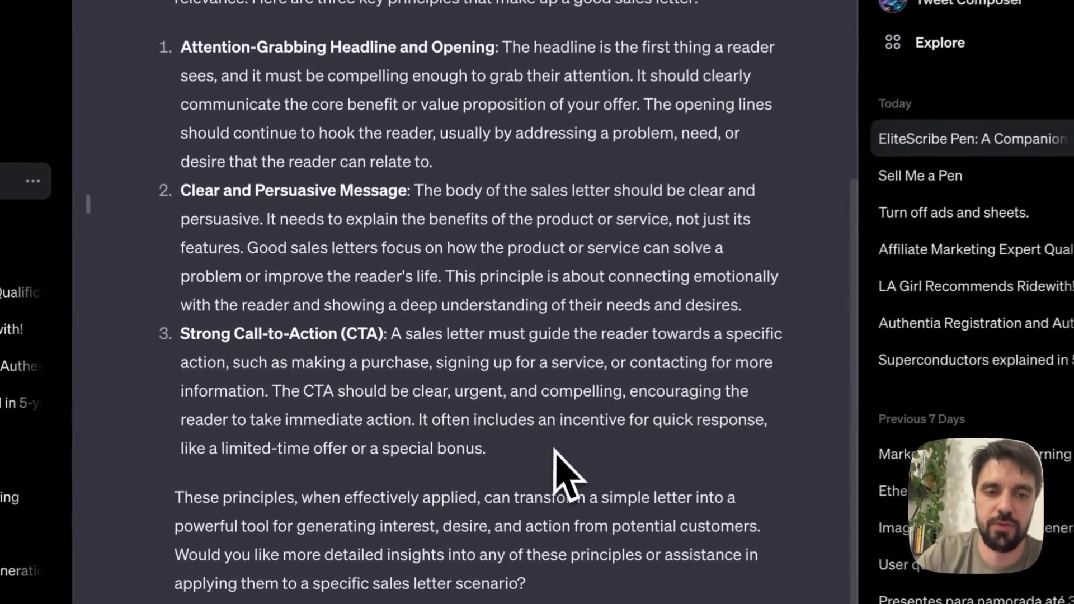
Read Ultimate Everything Copywriter's three sales letter principles, focusing on the persuasive message and call-to-action points
drag(402, 432, 288, 290)
click(282, 286)
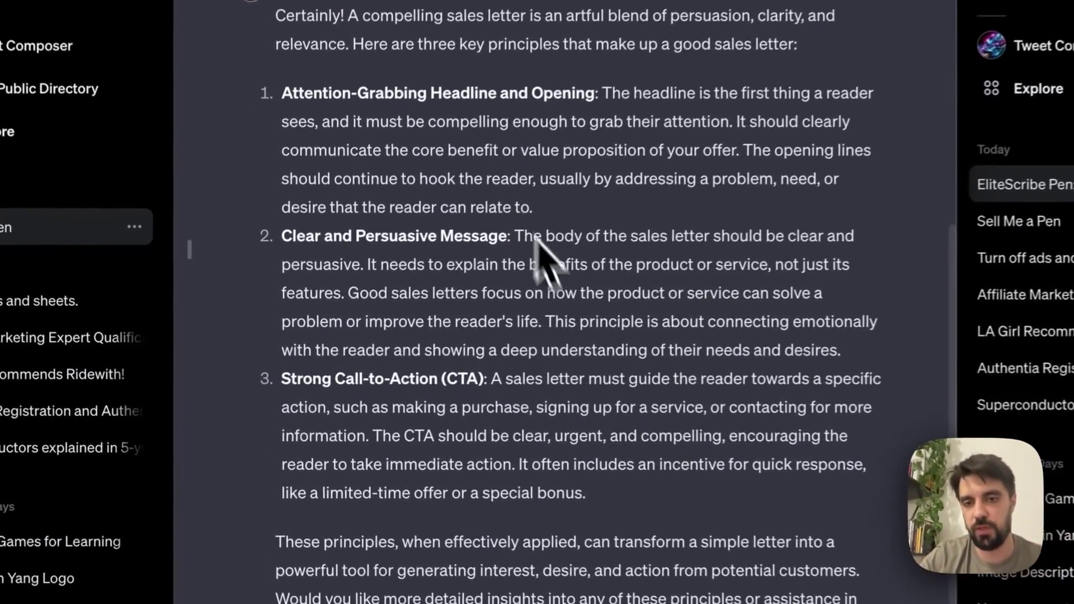
drag(302, 329, 390, 418)
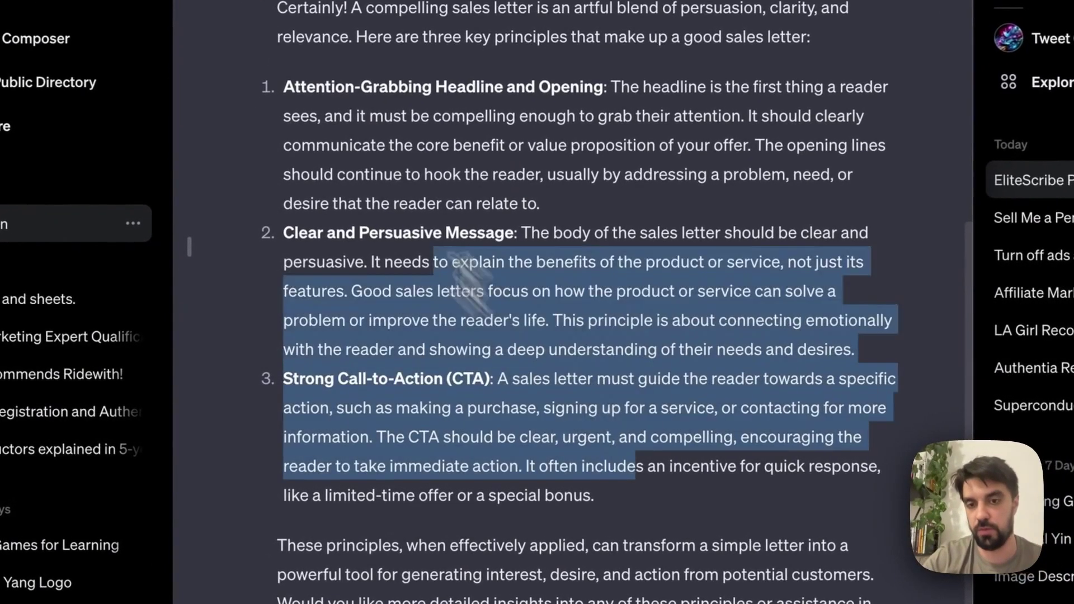
click(435, 251)
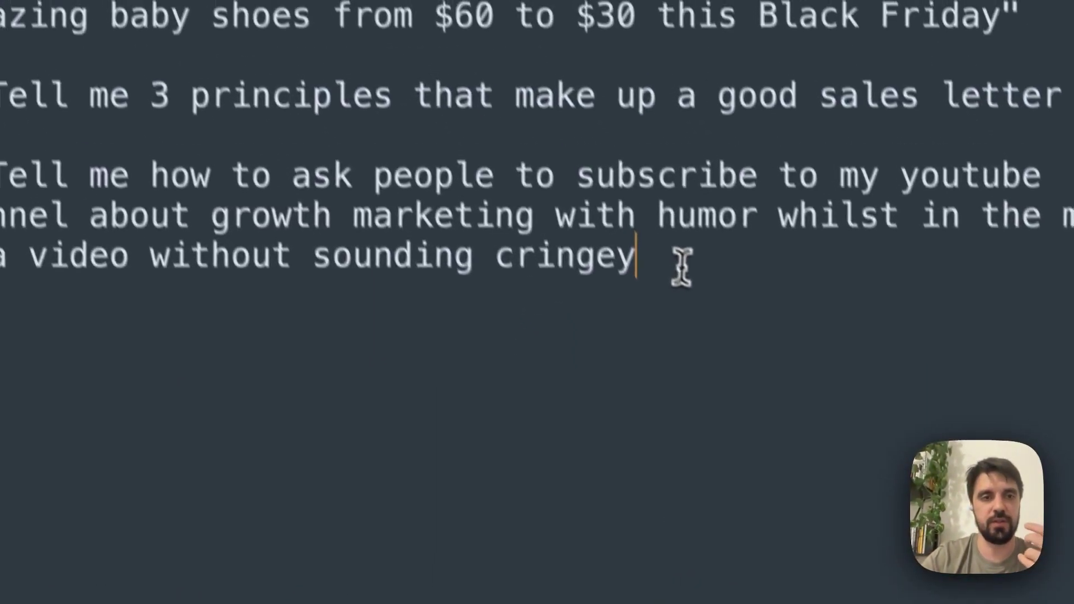
Send the fourth Sublime Text prompt, about humorously asking viewers mid-video to subscribe to a growth marketing YouTube channel without sounding cringey, in both chats
drag(681, 268, 1, 175)
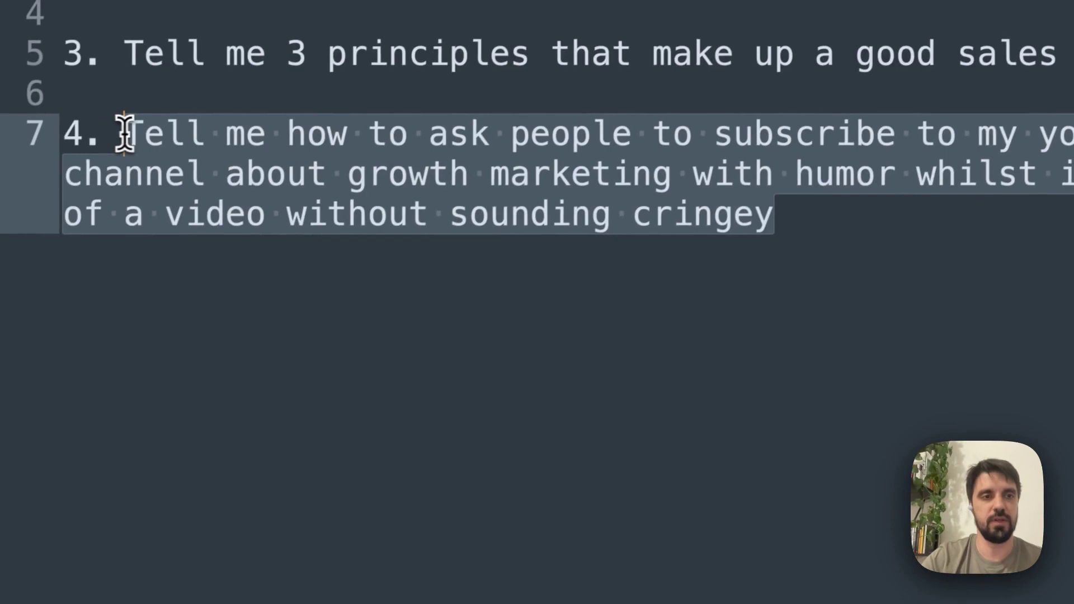
text(Tell me how to ask people to subscribe to my youtube channel about growth marketing with humor whilst in the middle of a video without sounding cringey)
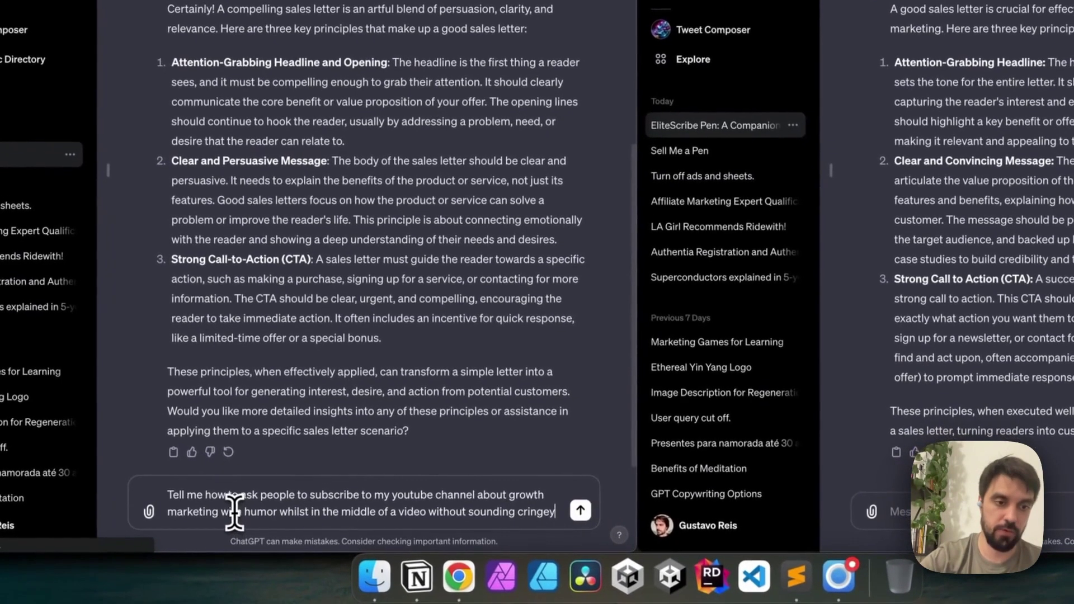
key(Return)
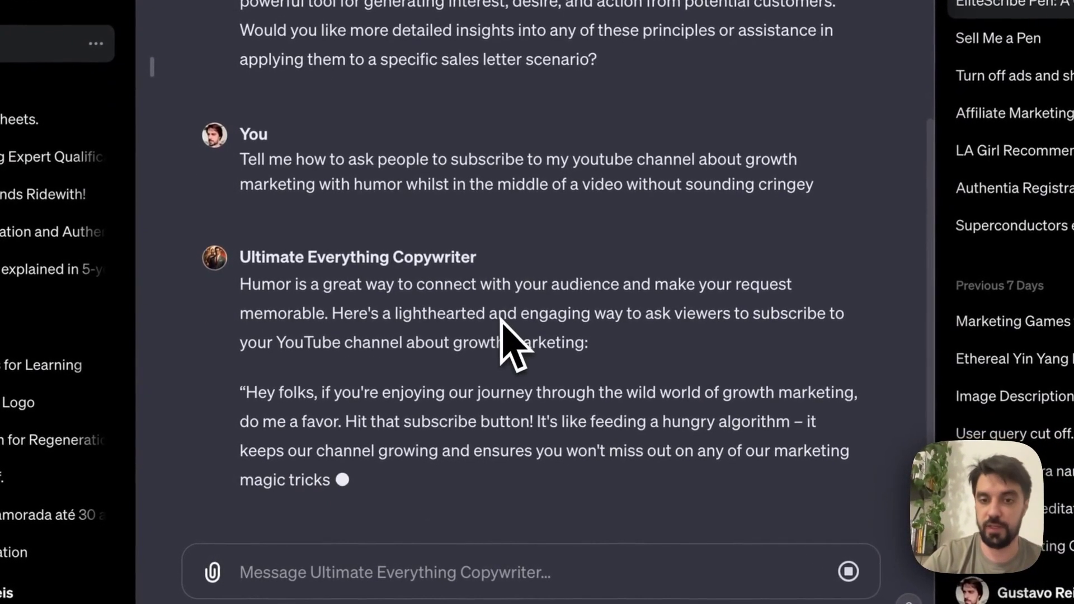
Read the introduction of Ultimate Everything Copywriter's answer on asking viewers to subscribe
drag(593, 344, 518, 268)
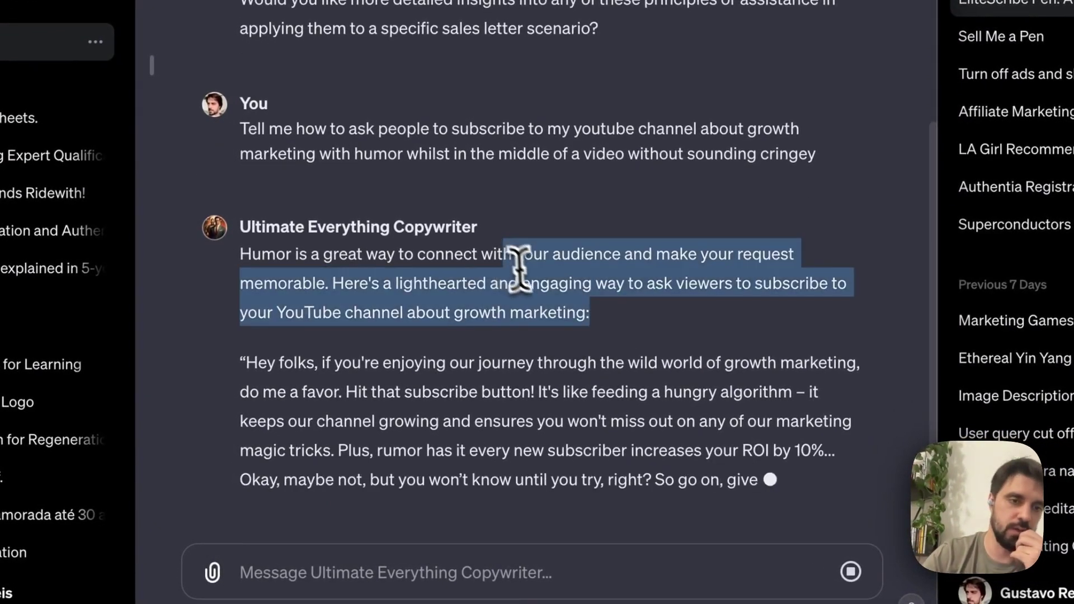
click(520, 273)
drag(658, 224, 360, 175)
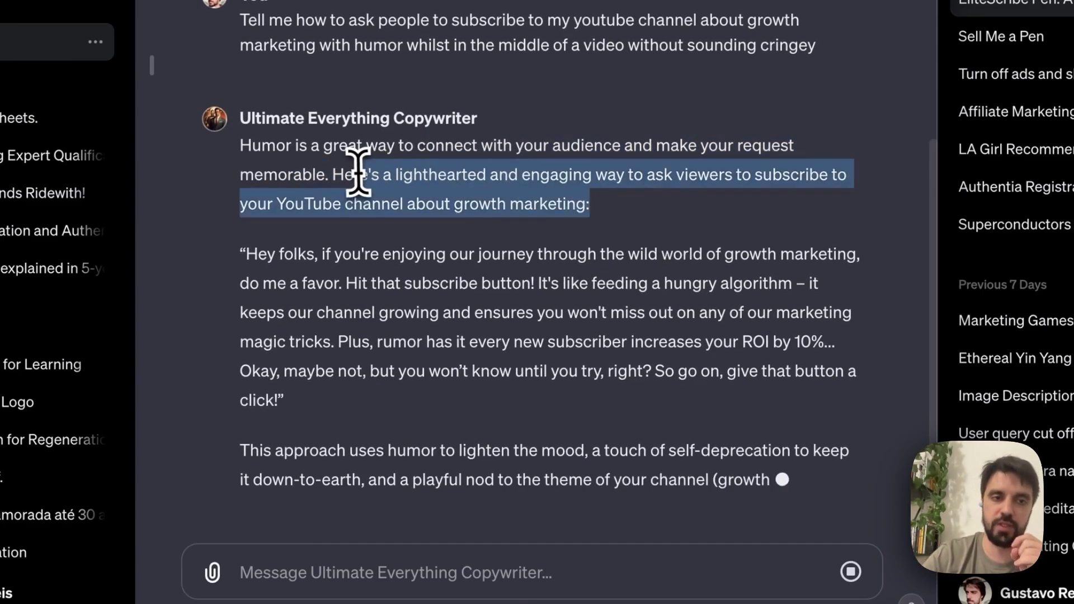
click(359, 176)
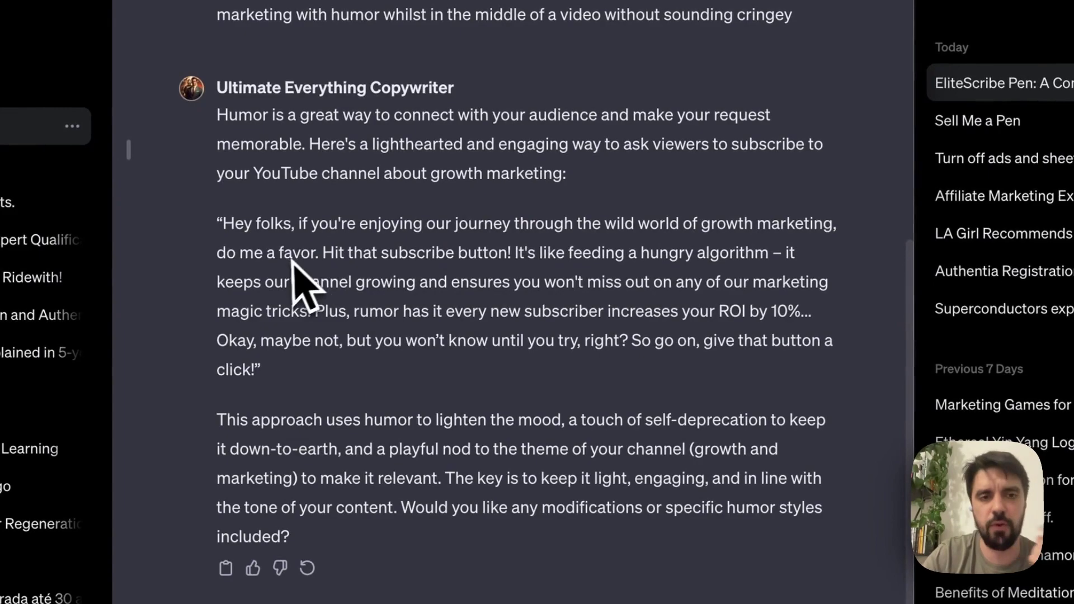
Examine Ultimate Everything Copywriter's humorous subscribe script line by line, including its hungry algorithm and ROI jokes
drag(281, 252, 615, 252)
click(643, 253)
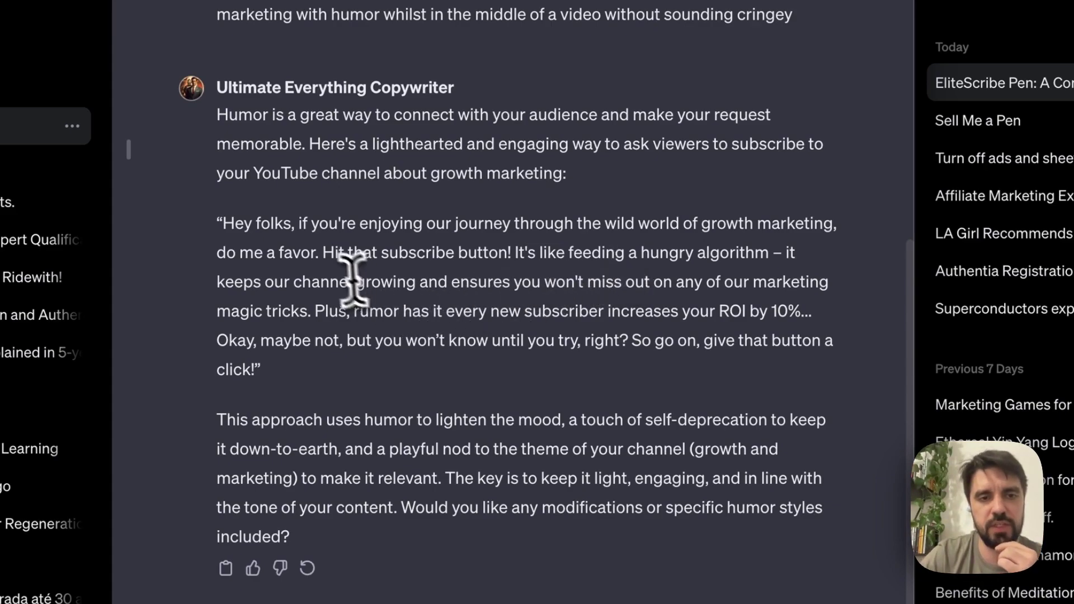
drag(323, 252, 561, 252)
click(561, 252)
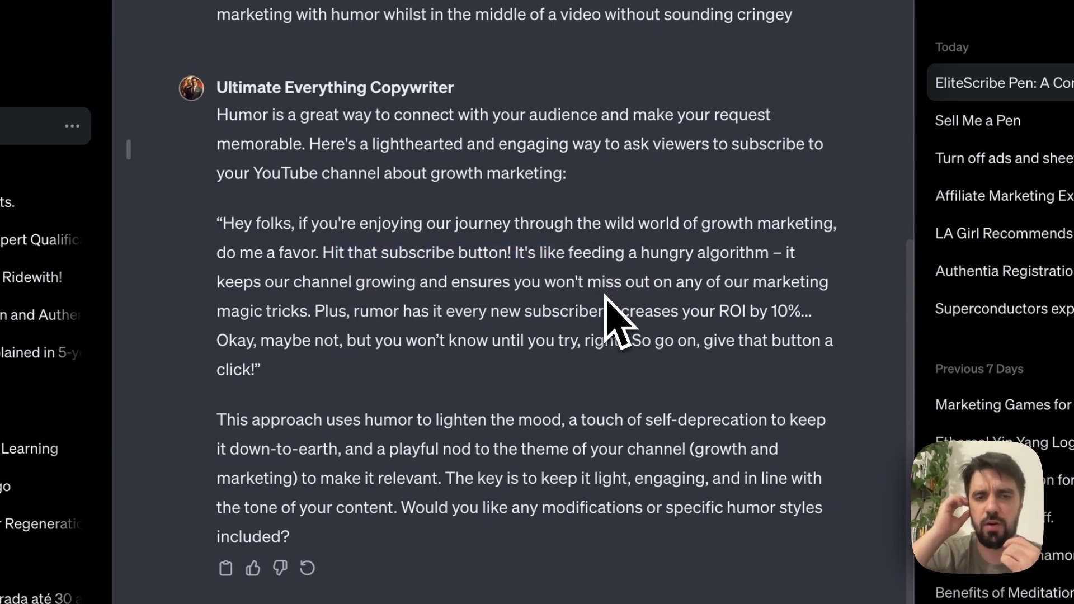
drag(569, 369, 439, 326)
click(438, 325)
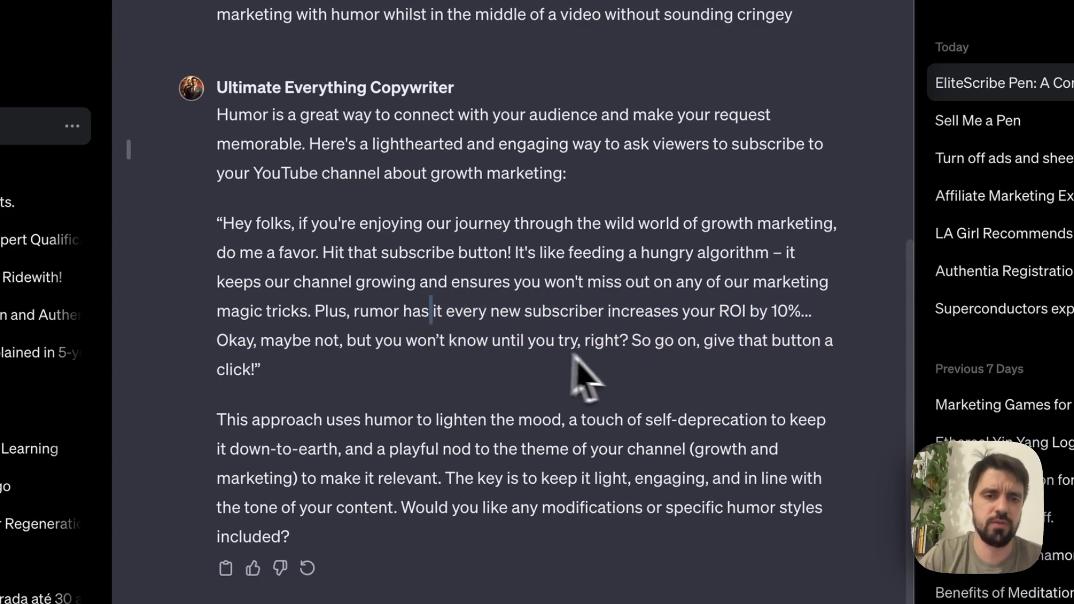
drag(650, 369, 358, 305)
click(358, 305)
drag(407, 395, 324, 329)
click(323, 326)
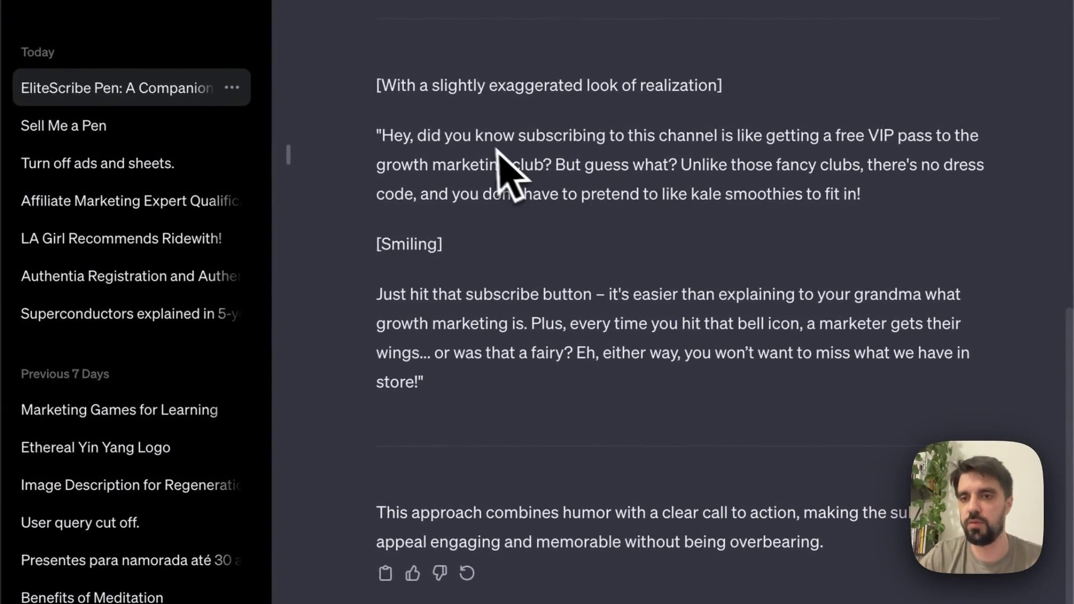
Read ChatGPT 4's humorous subscribe script, from the free VIP pass joke to the grandma and bell icon lines
drag(447, 134, 494, 167)
click(566, 170)
click(494, 167)
drag(424, 195, 683, 172)
click(870, 186)
click(683, 172)
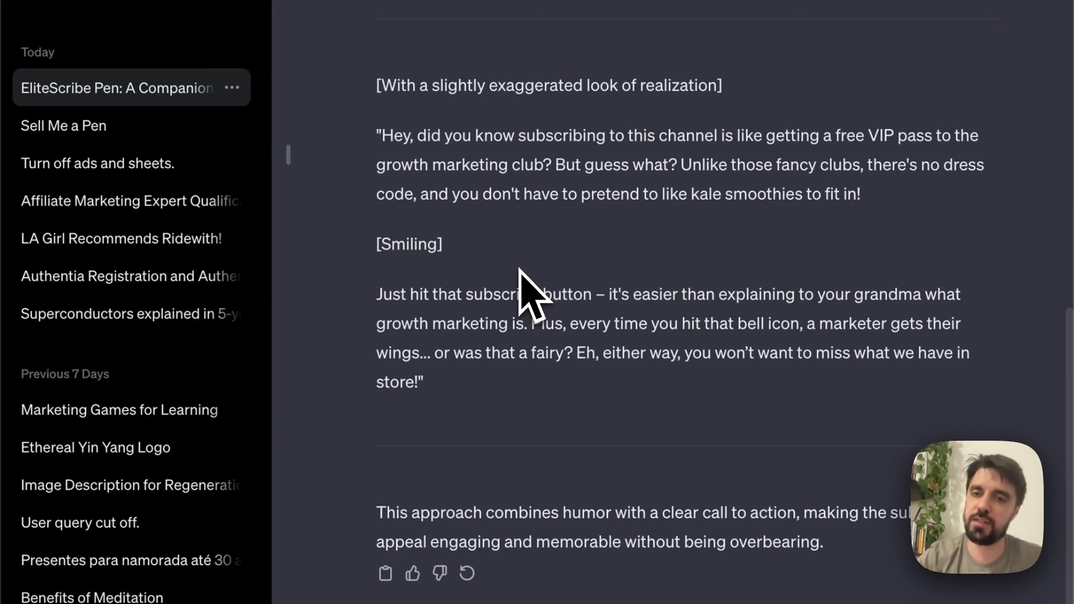
drag(518, 283, 780, 347)
click(779, 347)
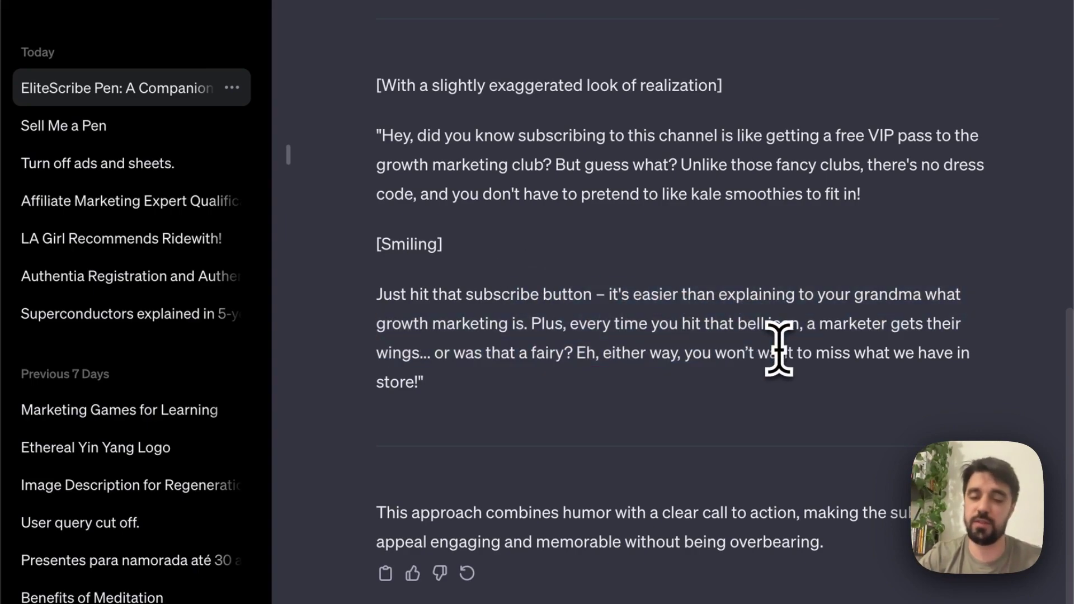